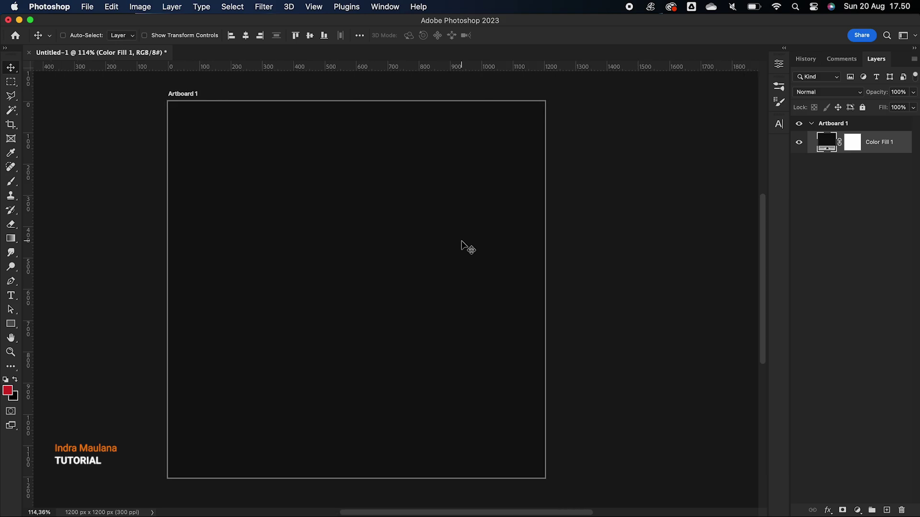
Look over the Layer 2.jpg and Layer 1.jpg files in the 23 Mac folder
scroll(461, 242, "left", 1)
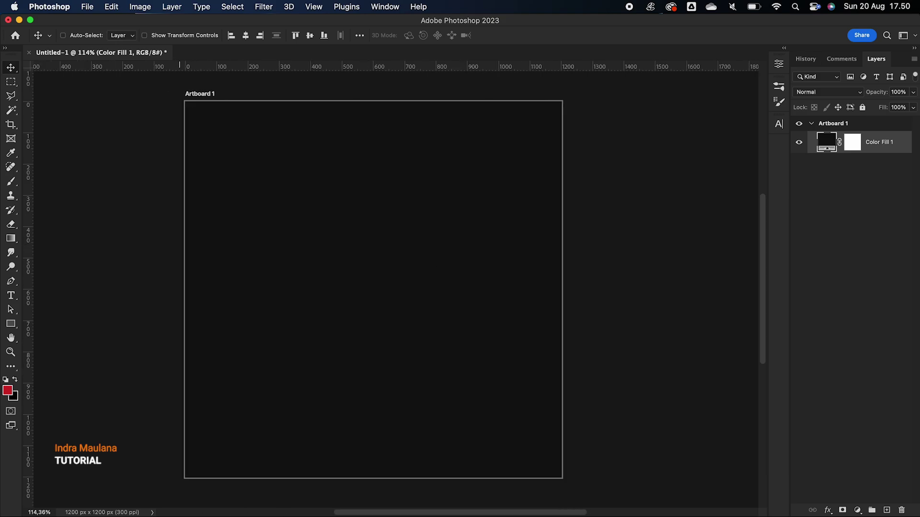
key("super+Tab")
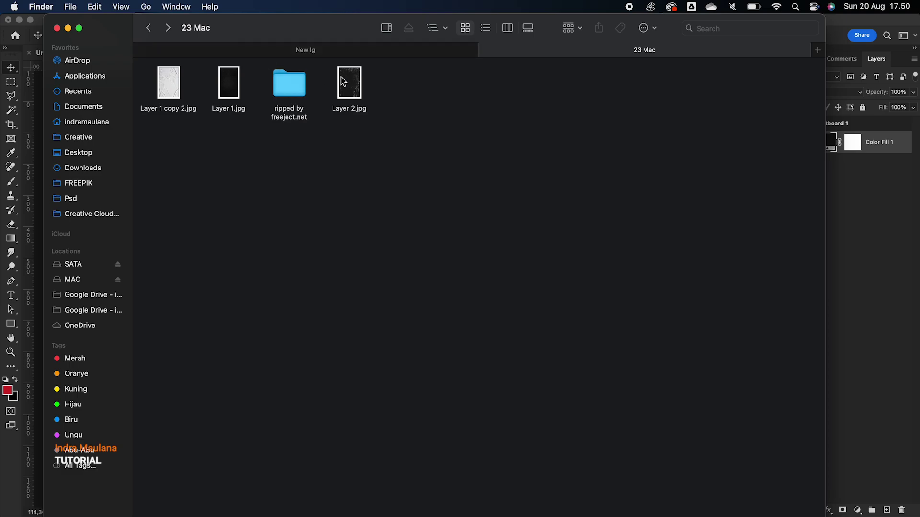
left_click(351, 82)
left_click(229, 95)
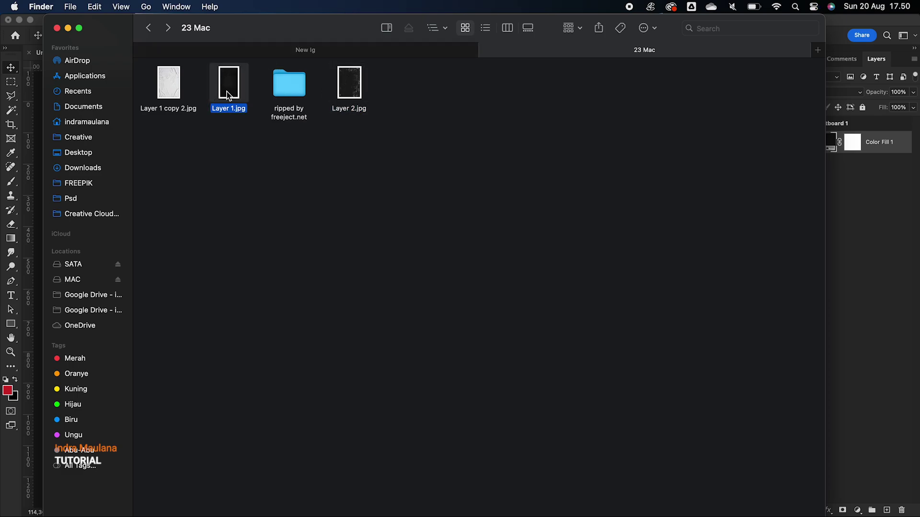
right_click(228, 91)
left_click(867, 202)
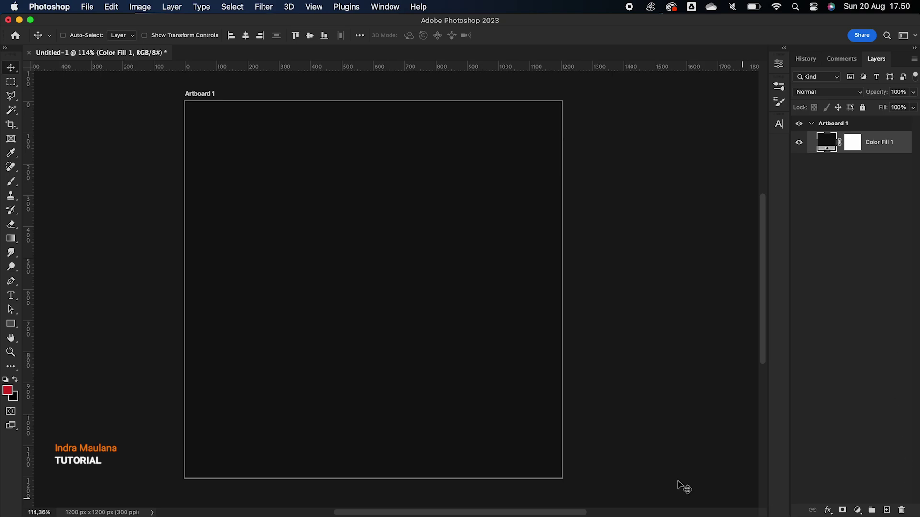
Add a two-line 'MUSIC' / 'HYPER' text layer on the artboard
left_click(11, 296)
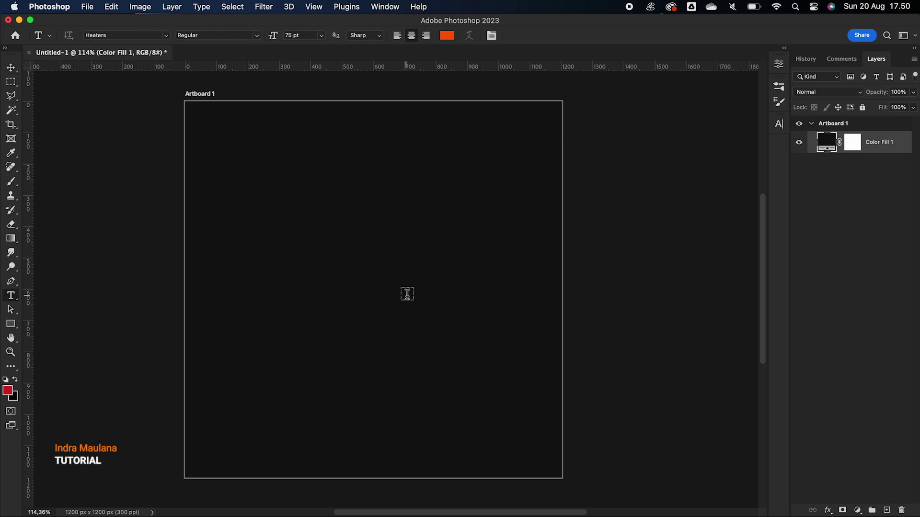
left_click(312, 221)
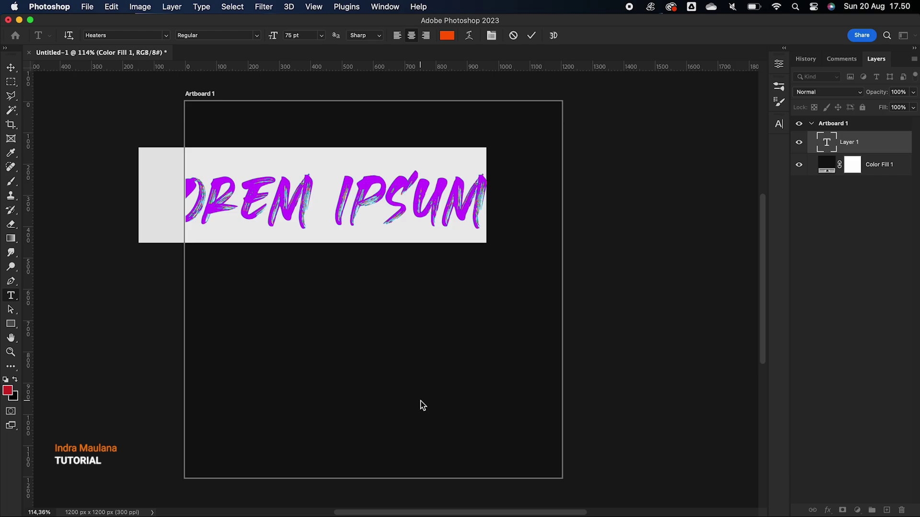
type("MUSIC")
key("Return")
key("BackSpace")
key("Return")
type("H")
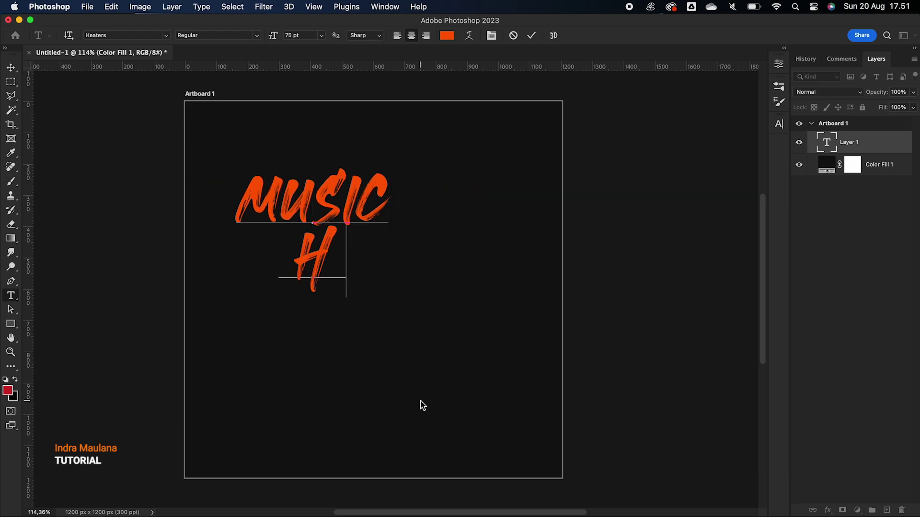
type("YPER")
left_click(11, 67)
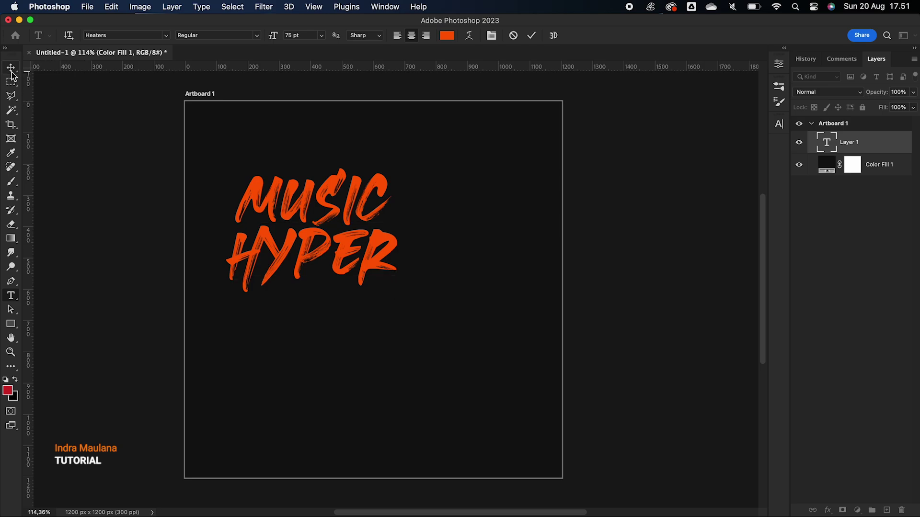
Centre the text on the artboard, then rotate it about -12.8° and enlarge it to about 202%
left_click(245, 36)
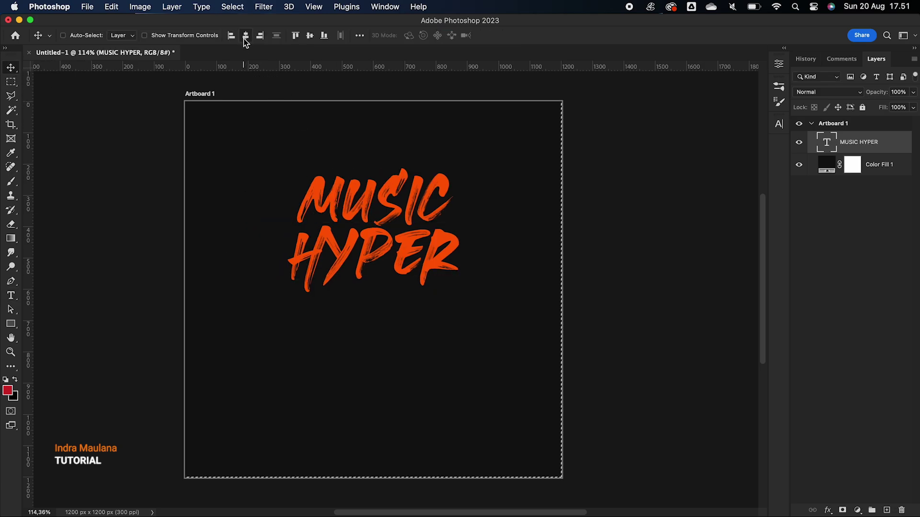
left_click(309, 35)
key("super+t")
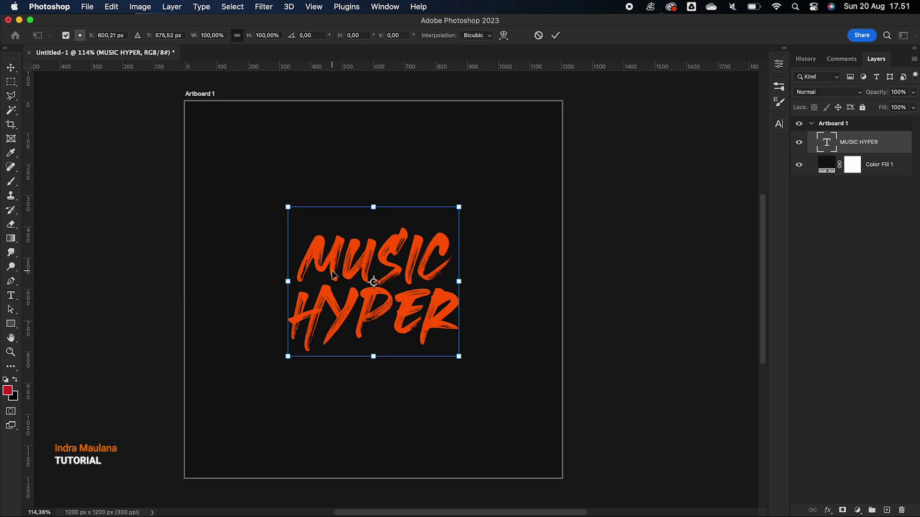
left_click_drag(468, 197, 538, 130)
left_click_drag(441, 249, 435, 244)
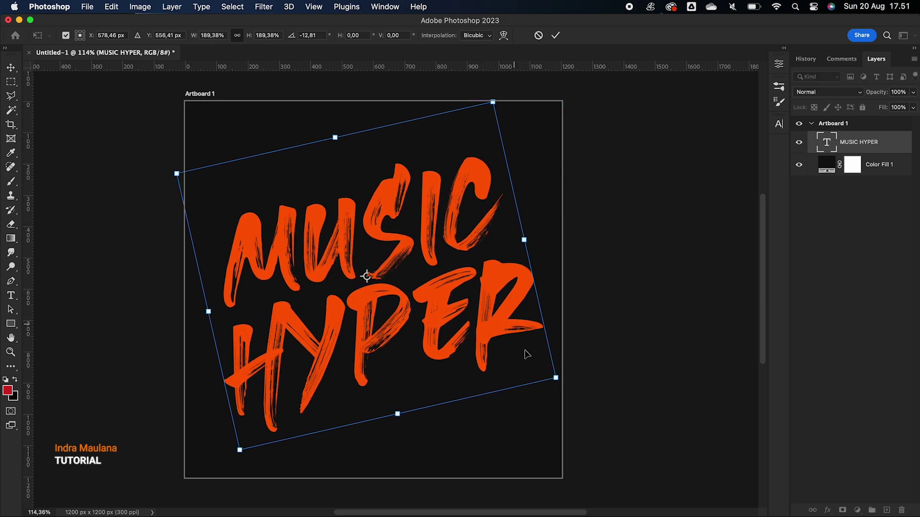
left_click_drag(553, 379, 581, 389)
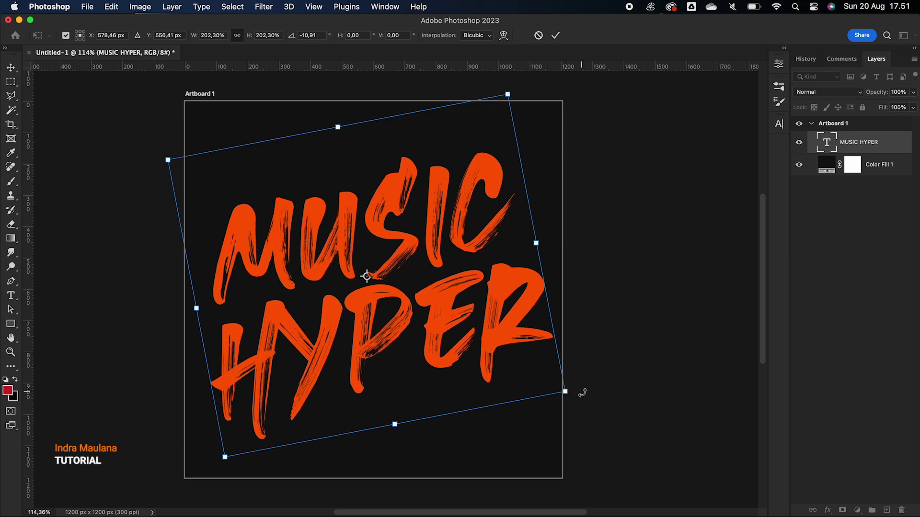
key("Return")
key("super+equal")
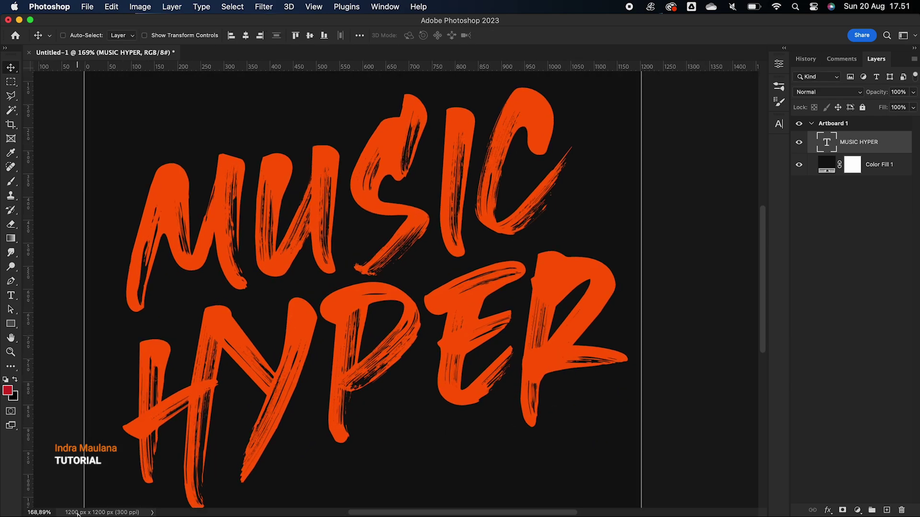
key("super+0")
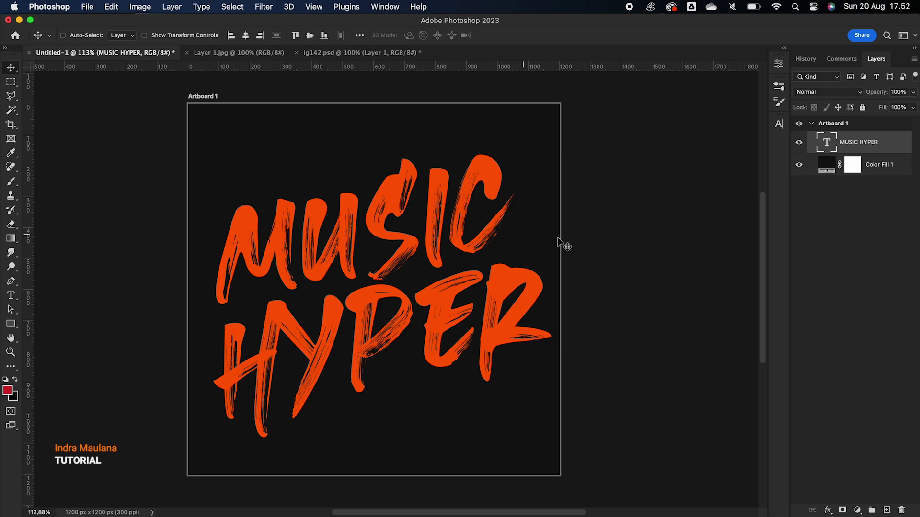
Lighten the background Color Fill to #191919
double_click(832, 167)
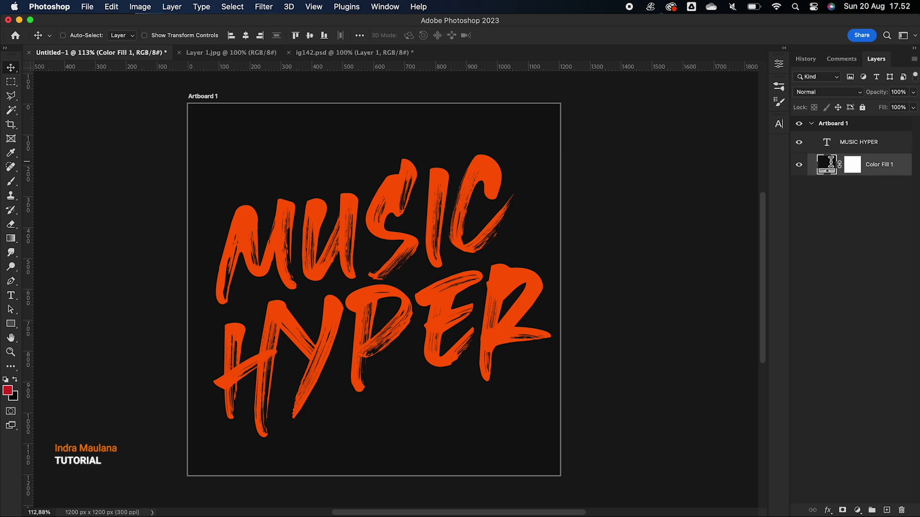
left_click_drag(634, 193, 634, 190)
left_click(877, 59)
Give MUSIC HYPER a drop shadow: distance 28 px, spread 23%, size 68 px
left_click(862, 143)
left_click(833, 509)
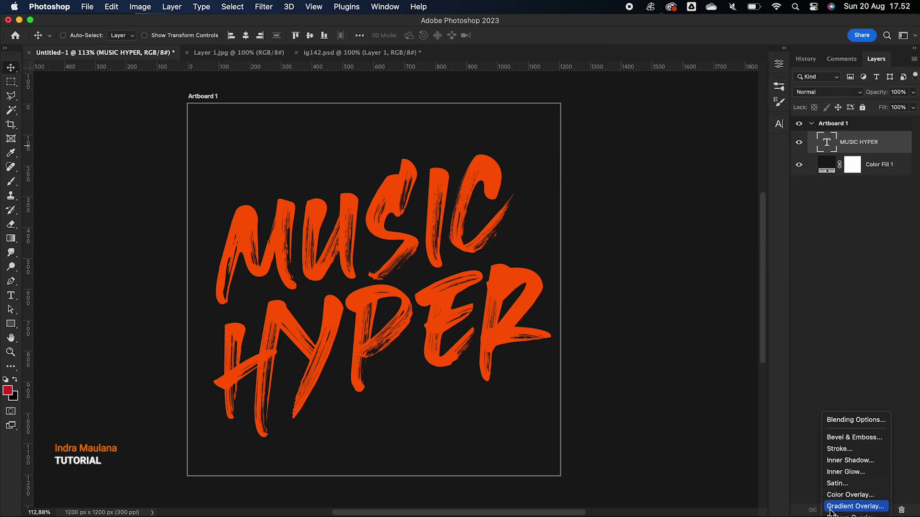
left_click(836, 417)
left_click(532, 269)
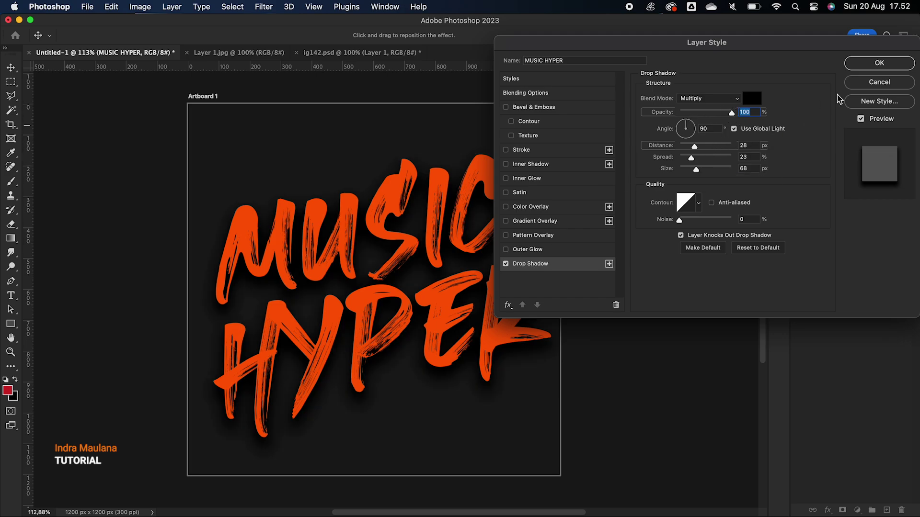
left_click(879, 63)
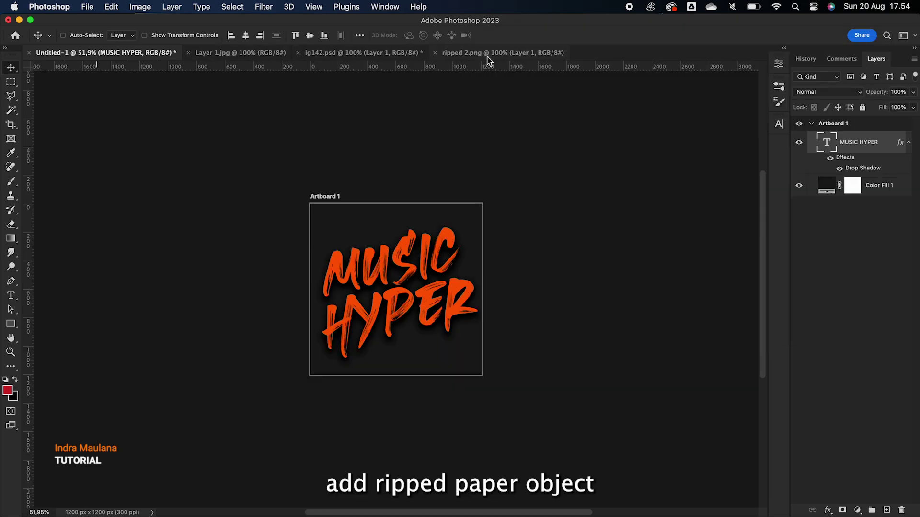
Paste the ripped 2.png paper and rotate it to about -76° along the artboard's right edge
left_click(498, 53)
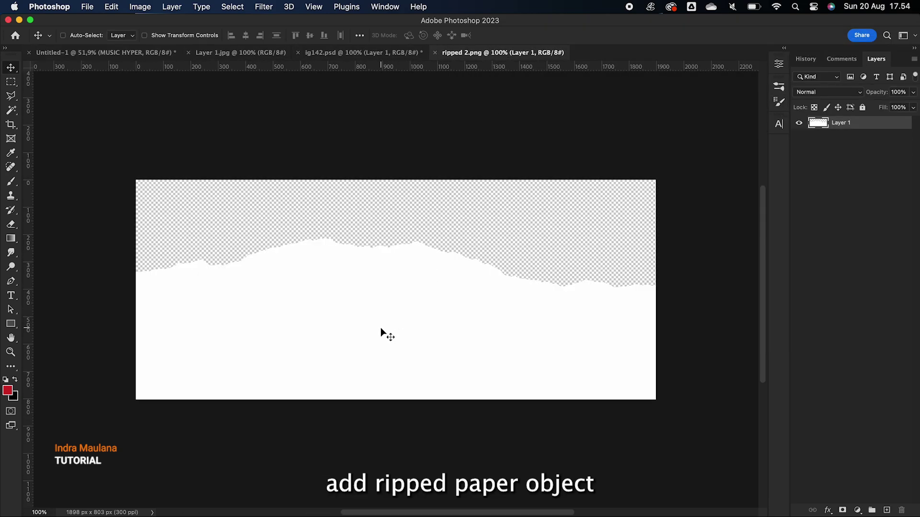
left_click(103, 53)
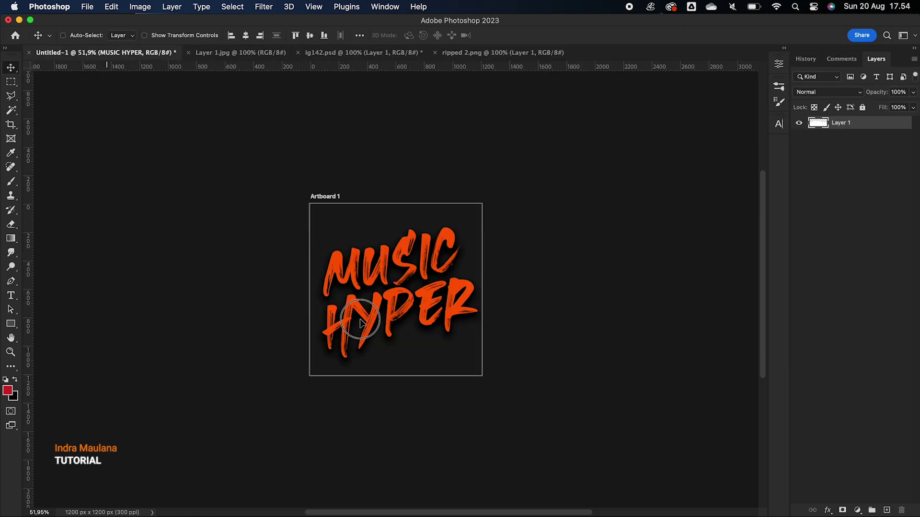
key("super+v")
key("super+t")
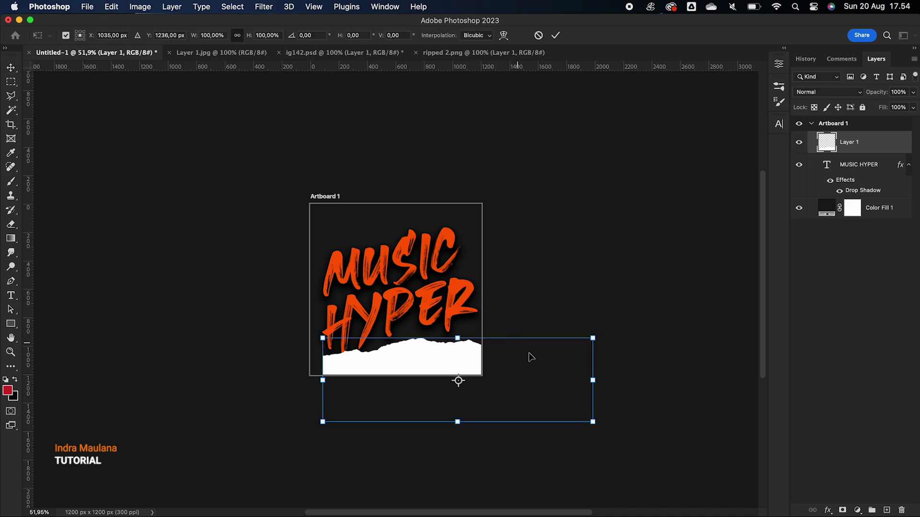
left_click_drag(604, 422, 625, 277)
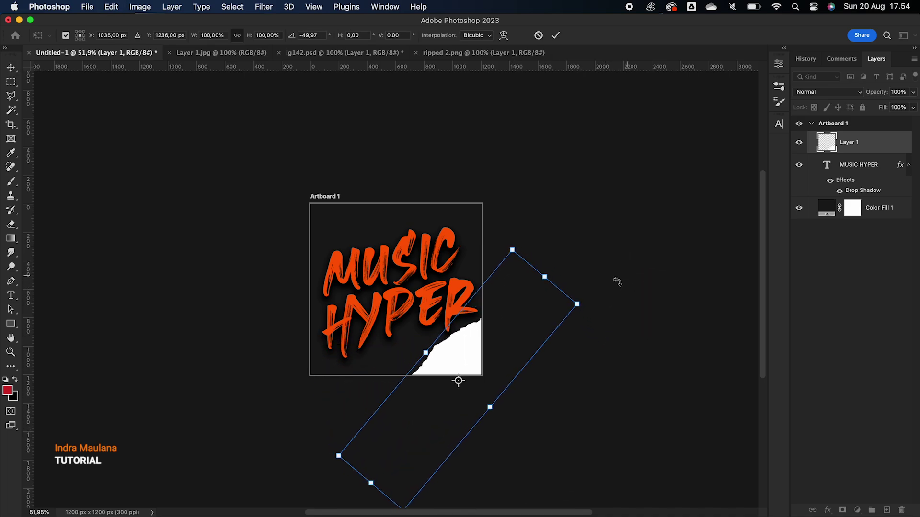
left_click_drag(469, 343, 499, 302)
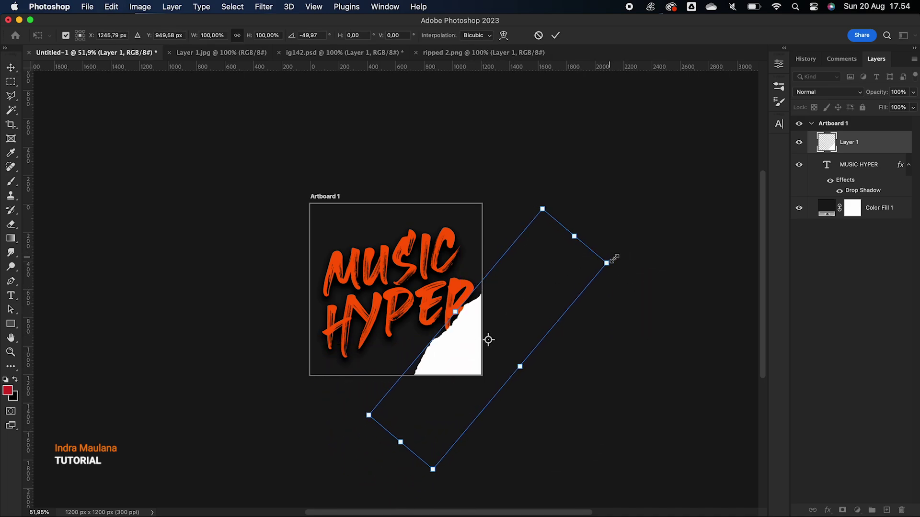
left_click_drag(622, 264, 589, 188)
left_click_drag(471, 318, 479, 316)
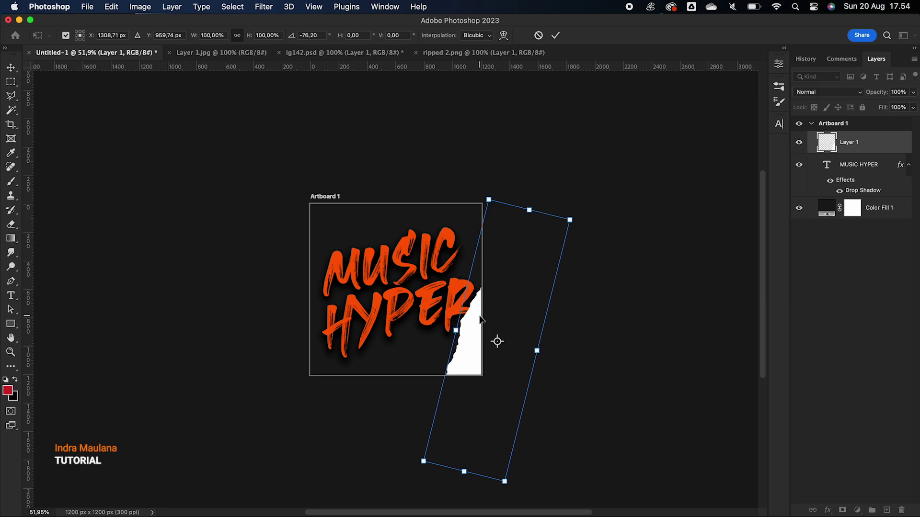
scroll(479, 316, "up", 5)
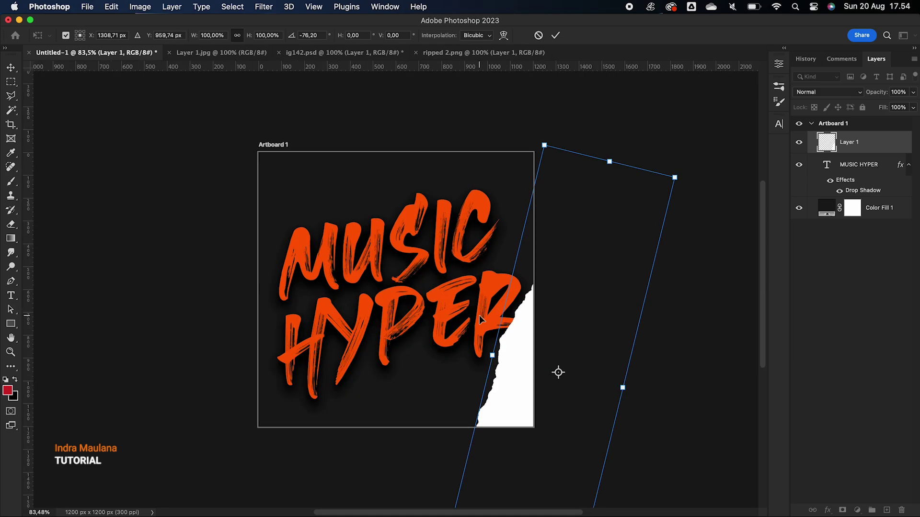
key("Return")
Duplicate the paper and rotate the copy to about -132° into the top-left corner
left_click_drag(526, 382, 289, 248)
key("super+t")
left_click_drag(463, 459, 379, 117)
left_click_drag(392, 193, 320, 92)
left_click_drag(356, 154, 375, 154)
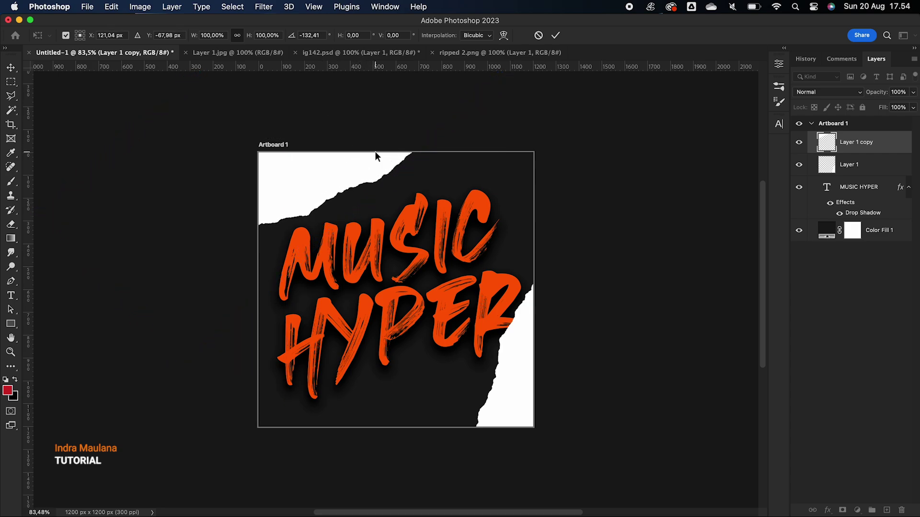
key("Return")
left_click(859, 188)
Shrink the MUSIC HYPER text to about 92%, tilt it, and move it up and left
key("super+t")
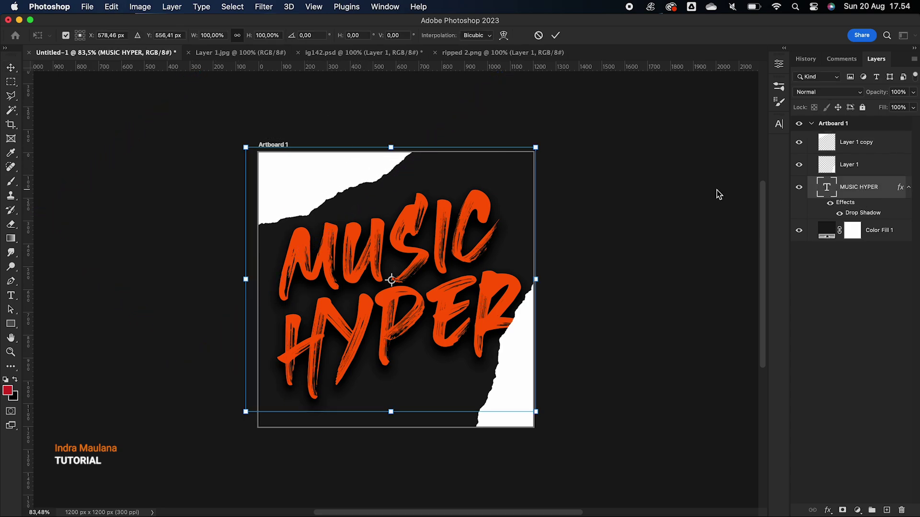
left_click_drag(537, 146, 517, 117)
mouse_move(472, 241)
left_mouse_down()
mouse_move(466, 218)
mouse_move(467, 230)
left_mouse_up()
key("Return")
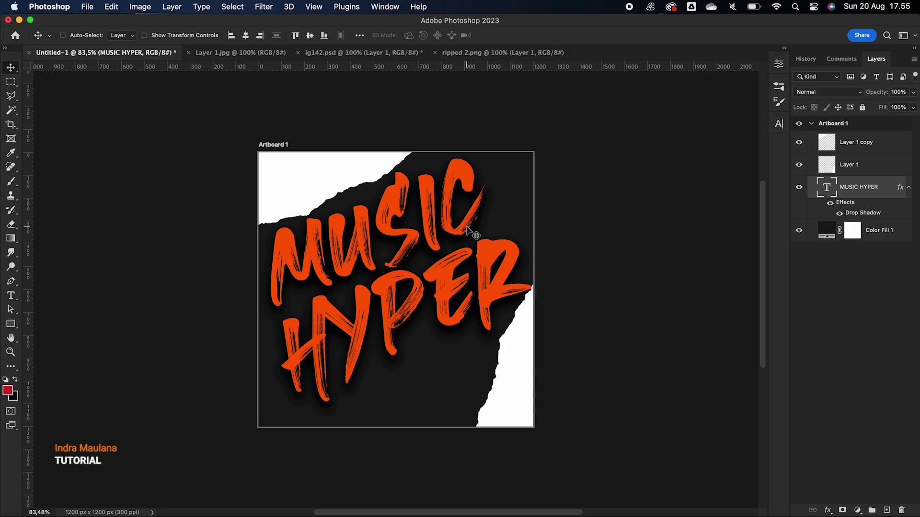
Create a new group named MODEL above Layer 1 copy
left_click(855, 142)
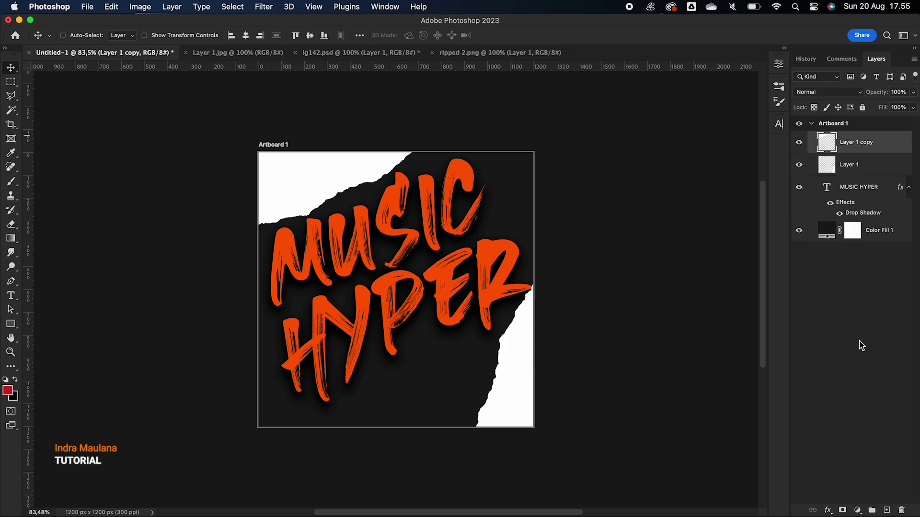
left_click(872, 510)
double_click(845, 137)
type("M")
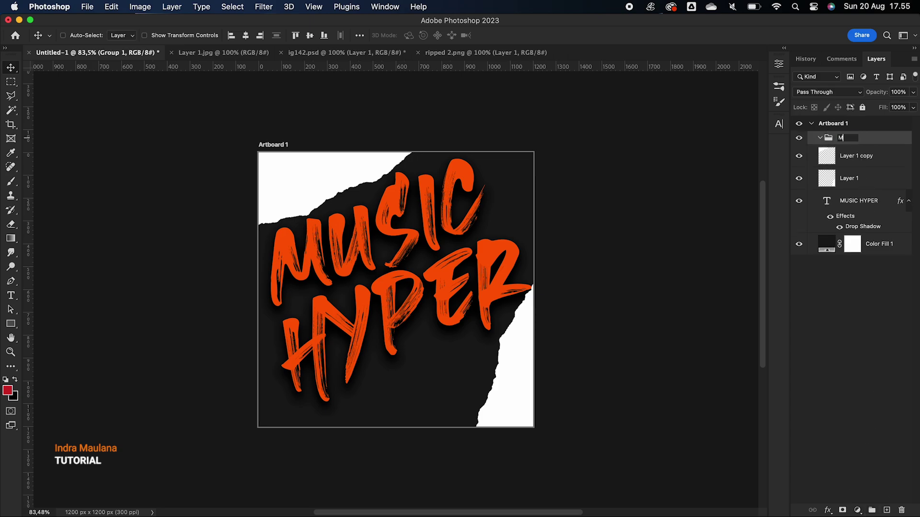
type("ODEL")
key("Return")
Copy the man's street photo from the browser and paste it into the MODEL group
key("super+Tab")
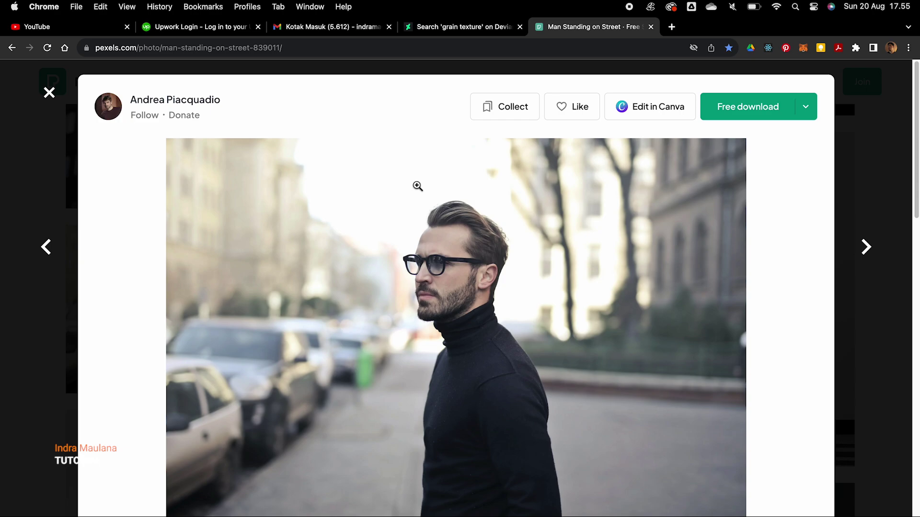
right_click(417, 184)
left_click(446, 217)
key("super+Tab")
key("super+v")
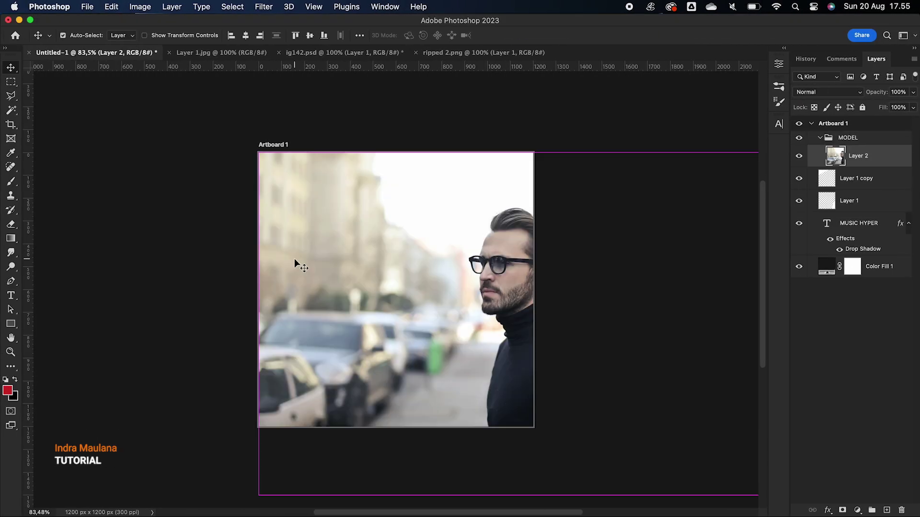
Shrink the pasted photo to fit the artboard and remove its background with Quick Actions
key("super+t")
left_click_drag(666, 437, 538, 394)
key("Return")
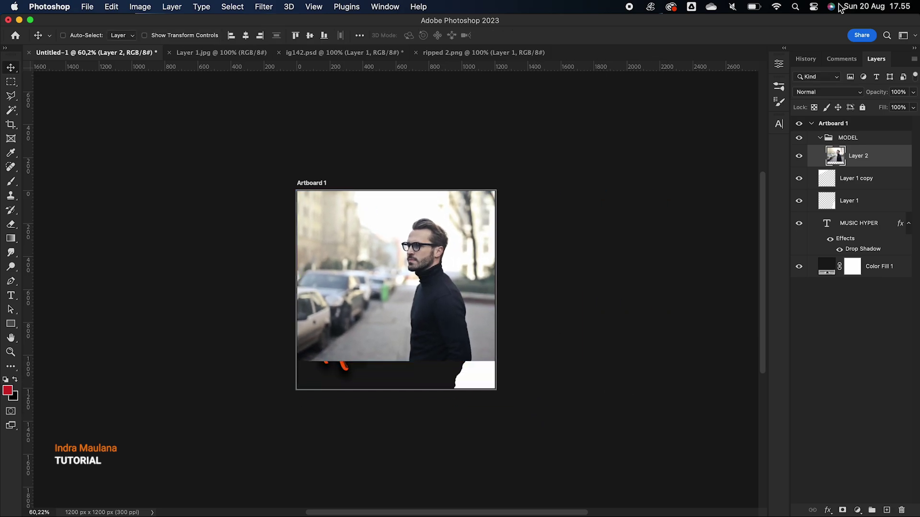
left_click(778, 63)
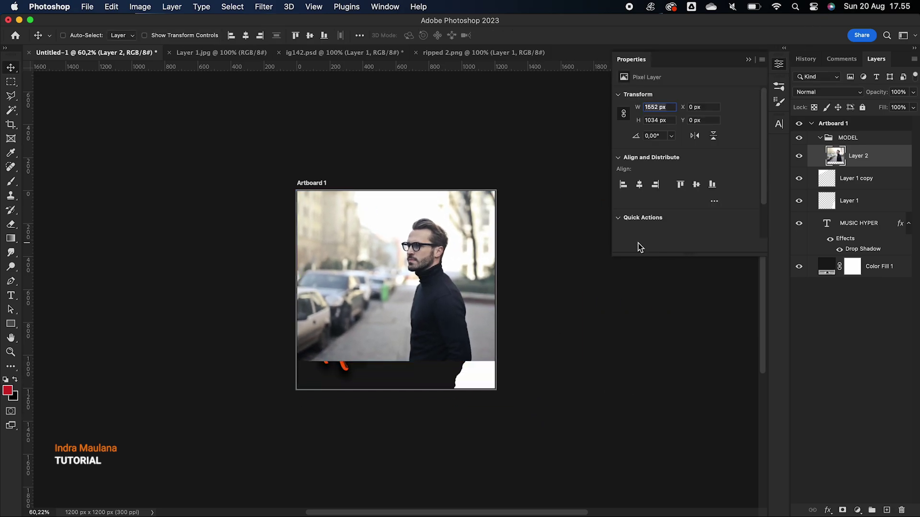
left_click(631, 218)
left_click(655, 192)
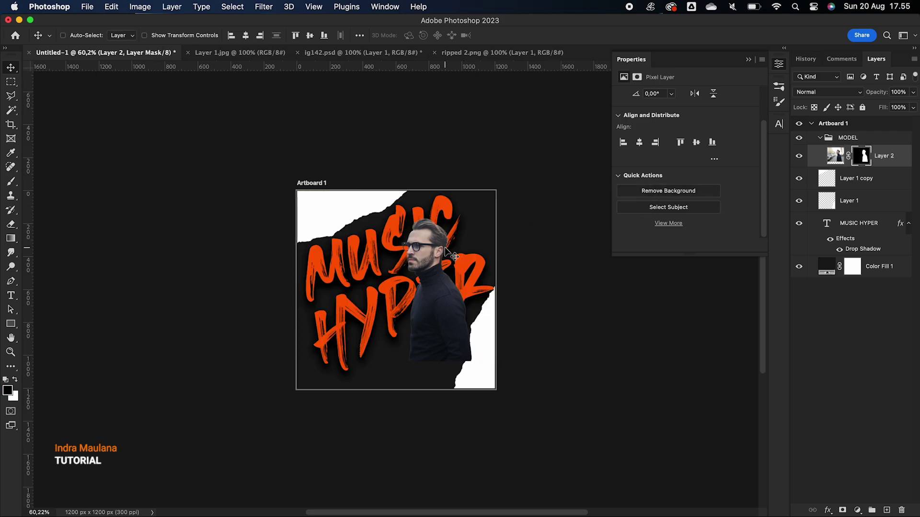
Move the cut-out man left and down and enlarge him over the lettering
left_click_drag(436, 299, 392, 317)
key("ctrl+t")
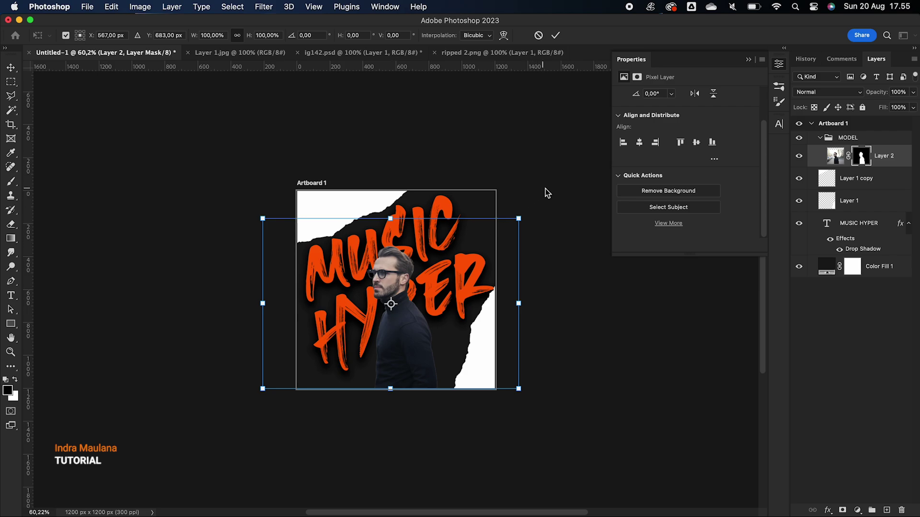
left_click_drag(518, 219, 560, 166)
key("Return")
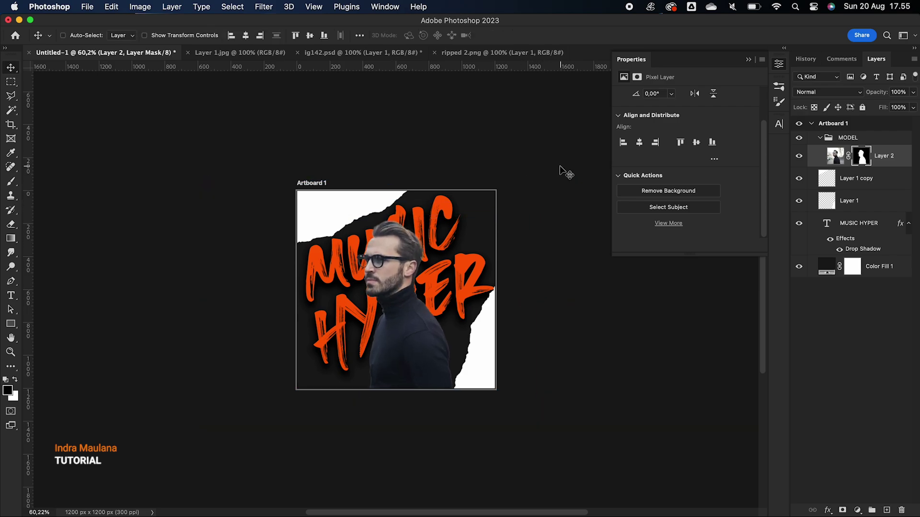
Flip the man horizontally to face right, enlarge him to 110.83% and nudge him right
key("ctrl+t")
right_click(417, 283)
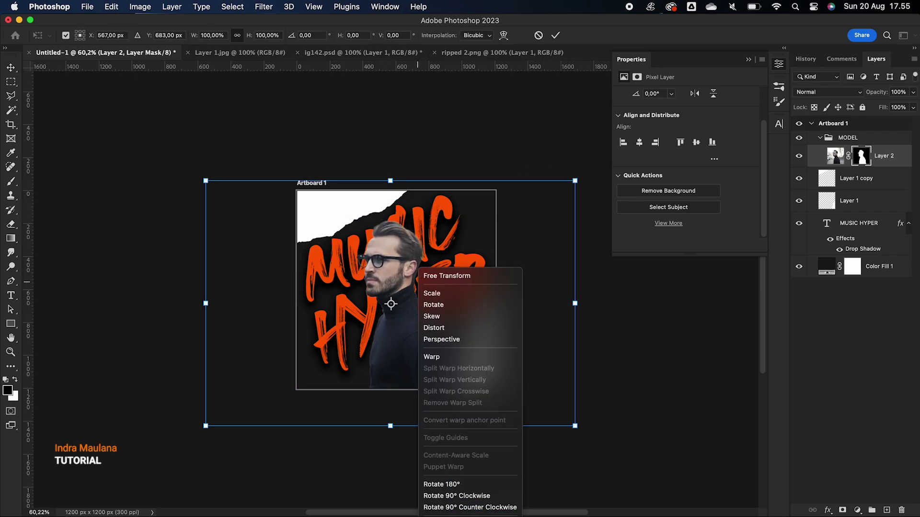
key("Escape")
key("Escape")
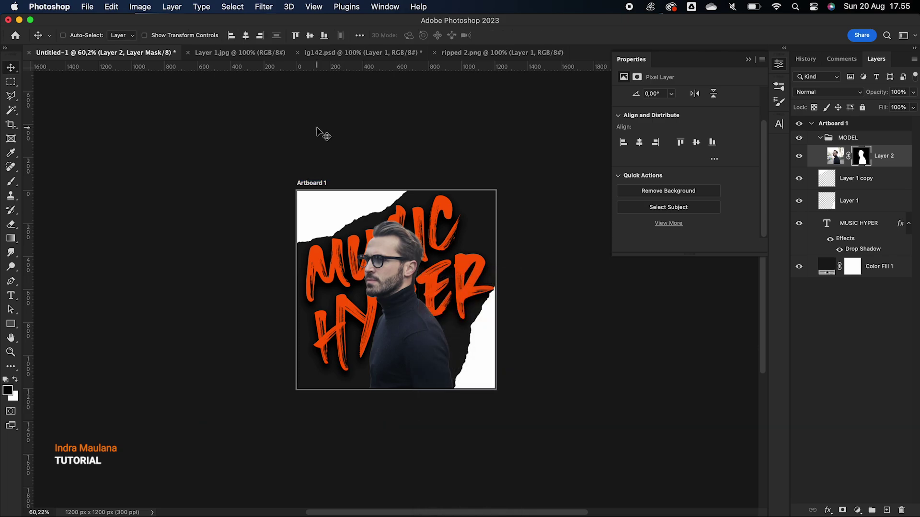
right_click(317, 127)
left_click(277, 144)
key("ctrl+t")
right_click(314, 202)
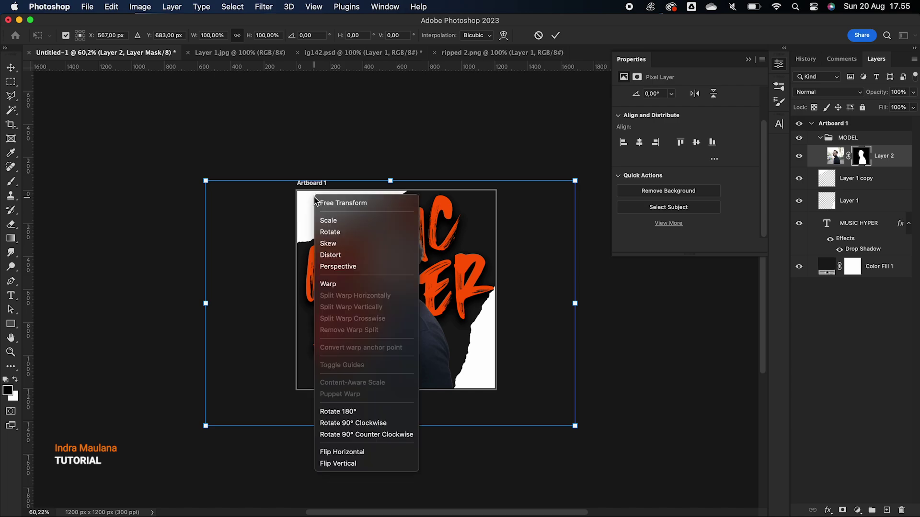
left_click(346, 451)
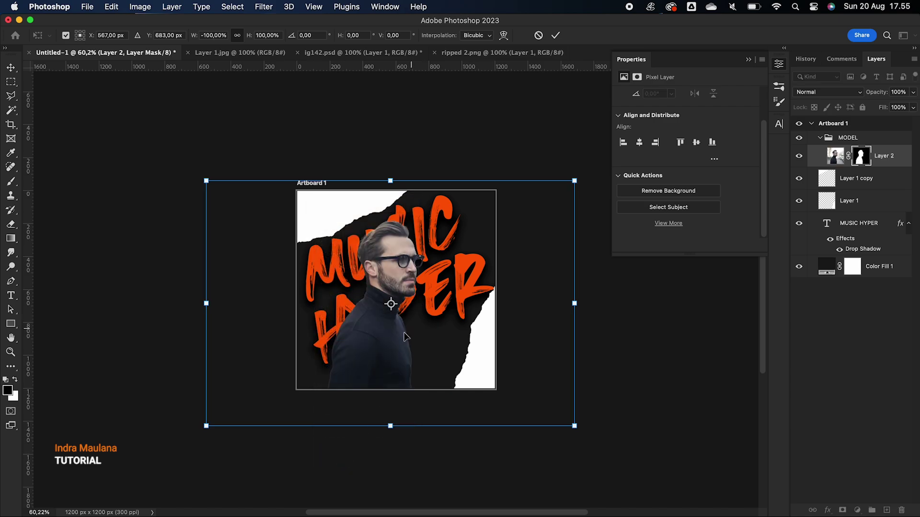
left_click_drag(575, 180, 593, 165)
left_click_drag(393, 258, 406, 254)
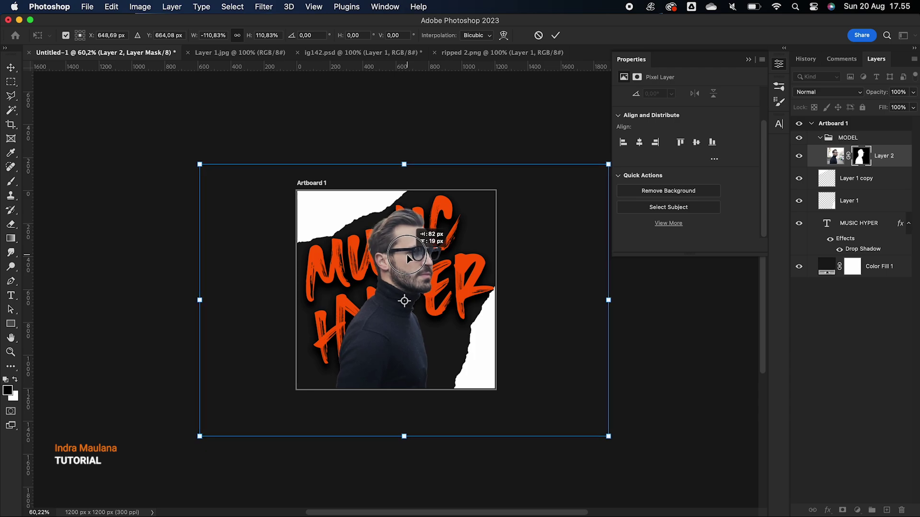
key("Return")
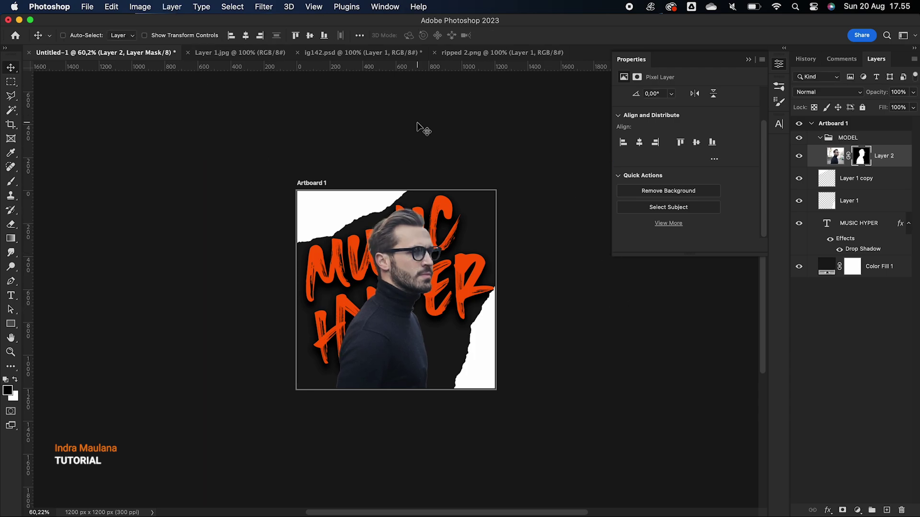
Apply a Black & White adjustment to Layer 2's photo, lowering the Reds to 21
left_click(143, 7)
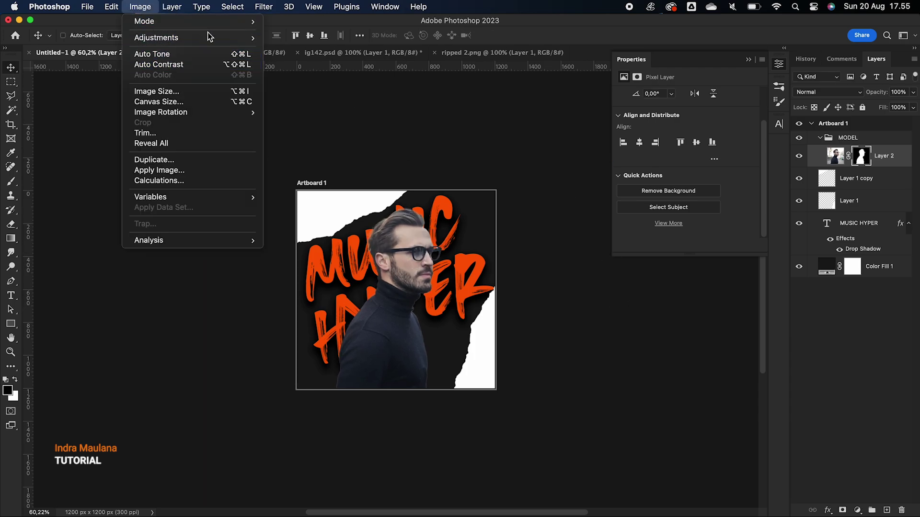
mouse_move(217, 37)
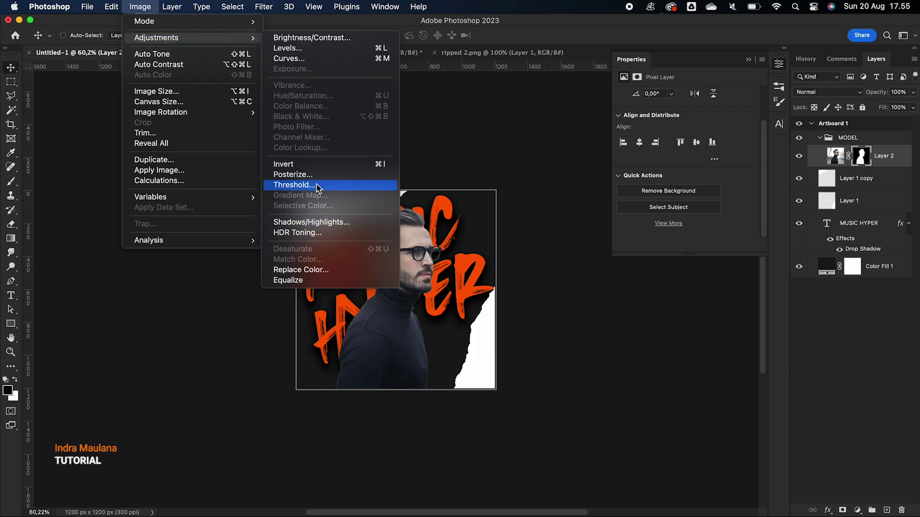
left_click(836, 158)
left_click(835, 156)
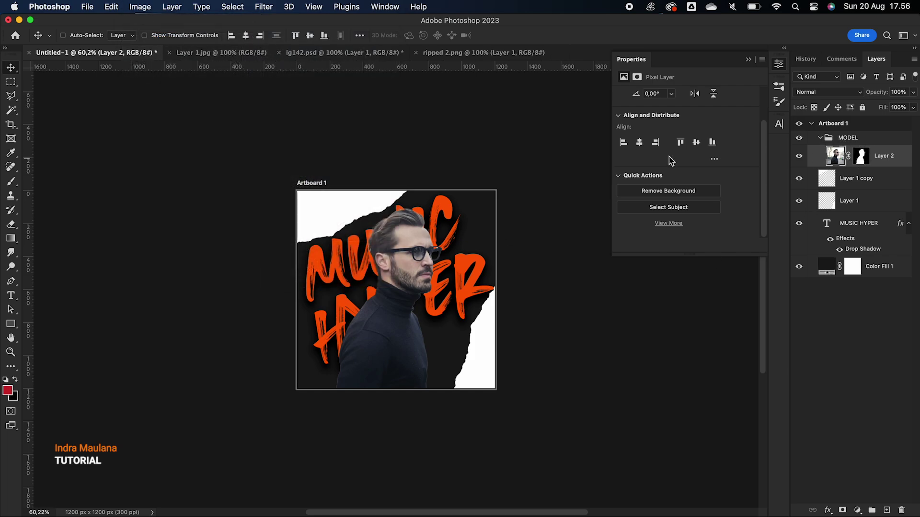
left_click(139, 7)
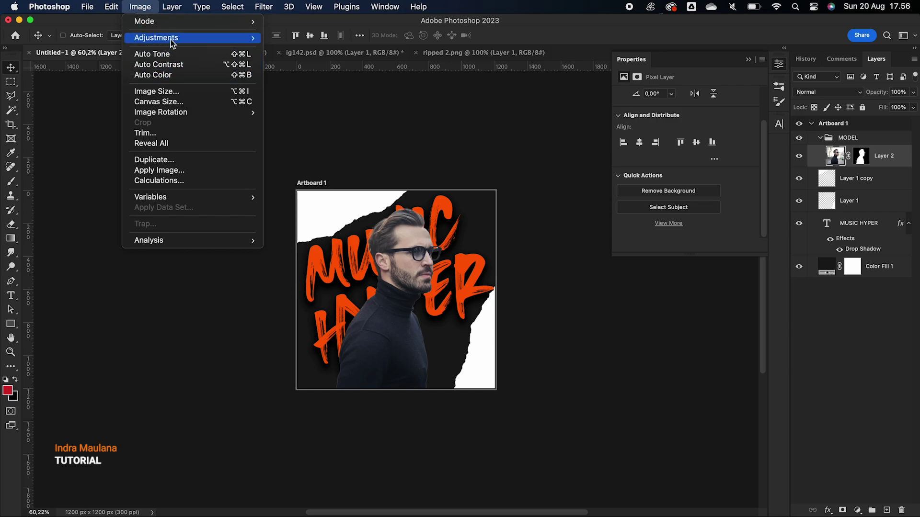
mouse_move(175, 38)
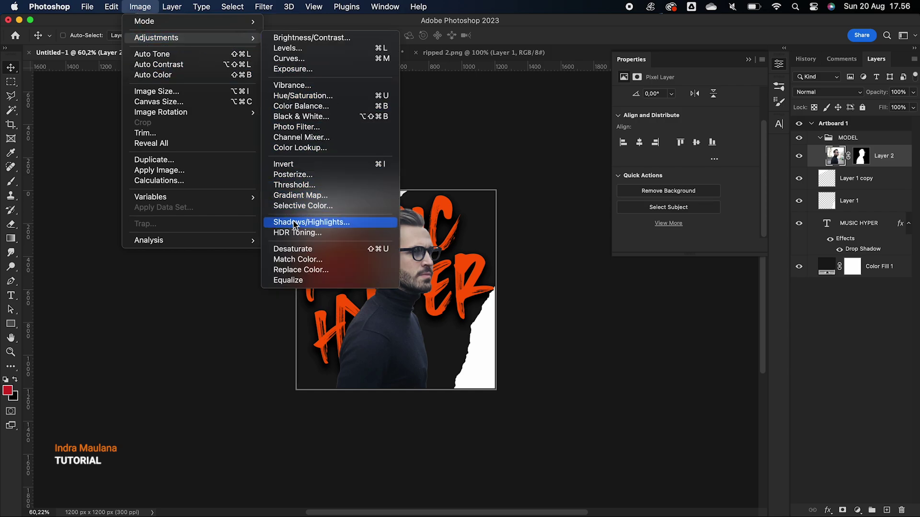
left_click(315, 119)
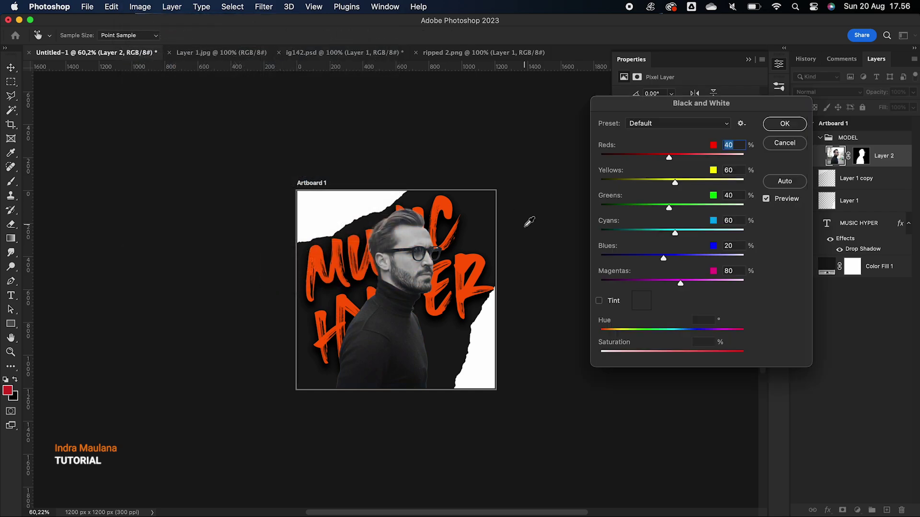
left_click_drag(672, 160, 686, 184)
left_click(784, 124)
Add a Curves S-curve to the man, brightening highlights and darkening shadows
left_click(140, 7)
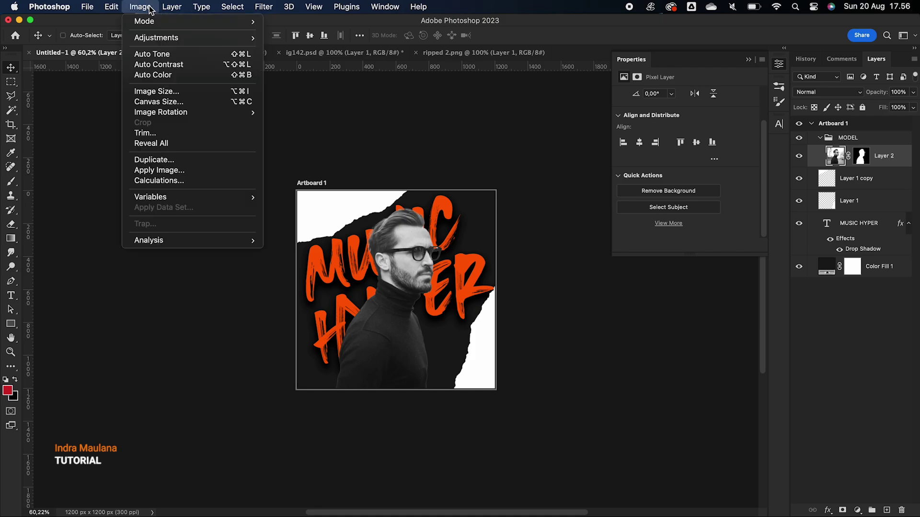
mouse_move(221, 38)
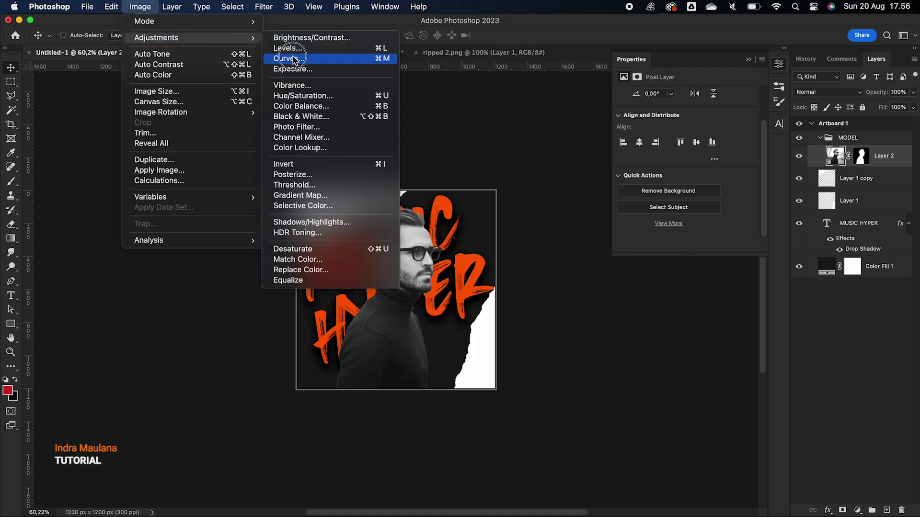
left_click(289, 58)
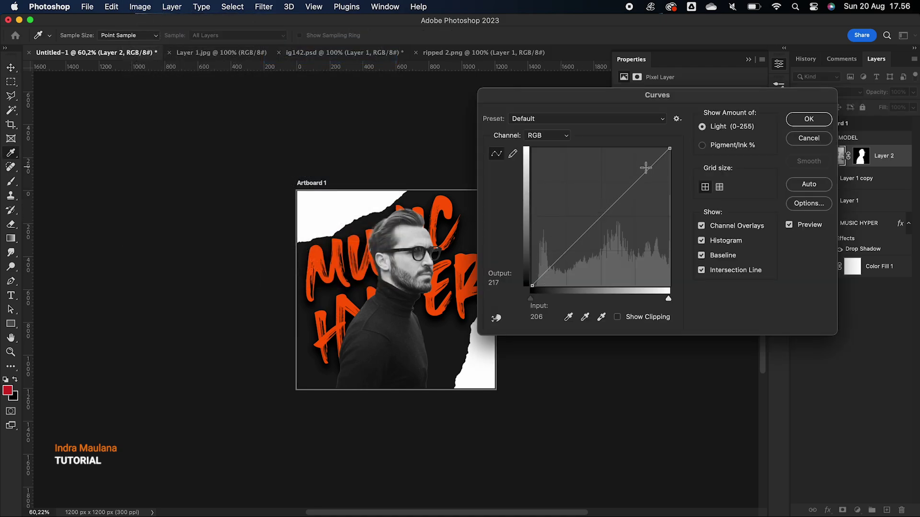
left_click(646, 159)
left_click_drag(646, 159, 645, 159)
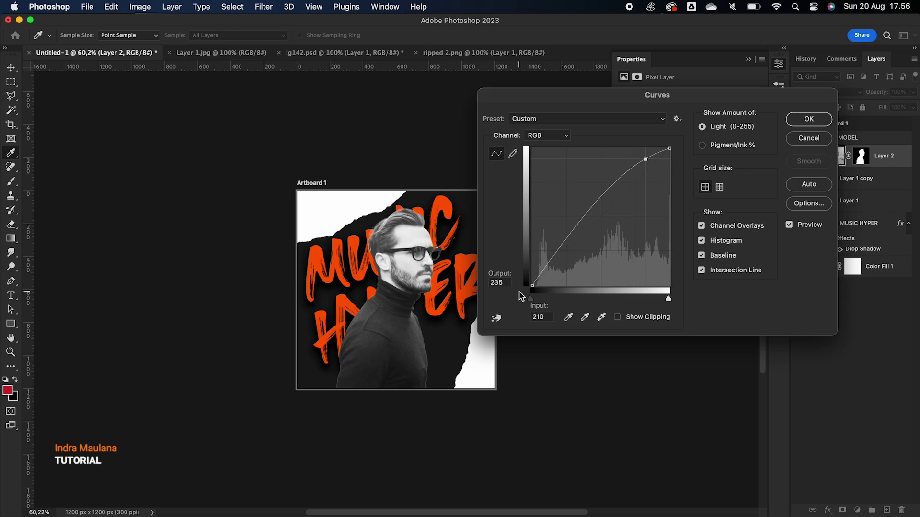
left_click_drag(545, 269, 553, 277)
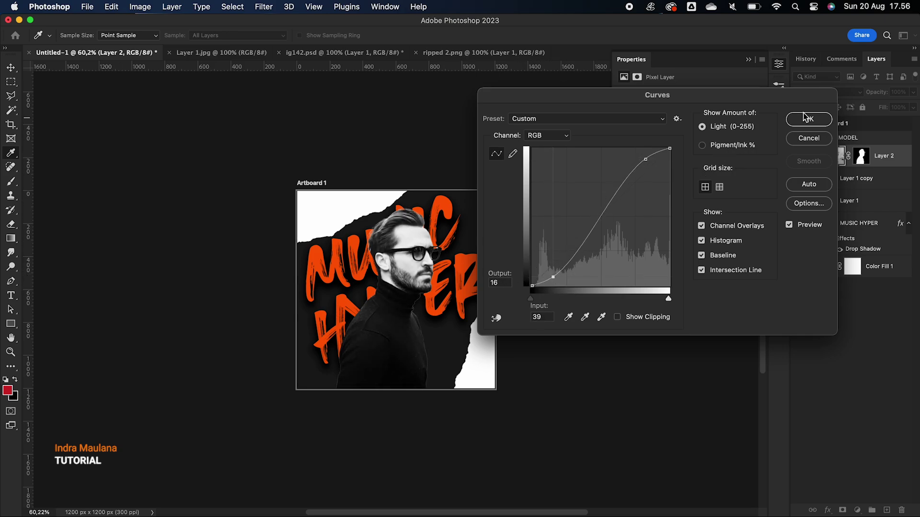
left_click(807, 119)
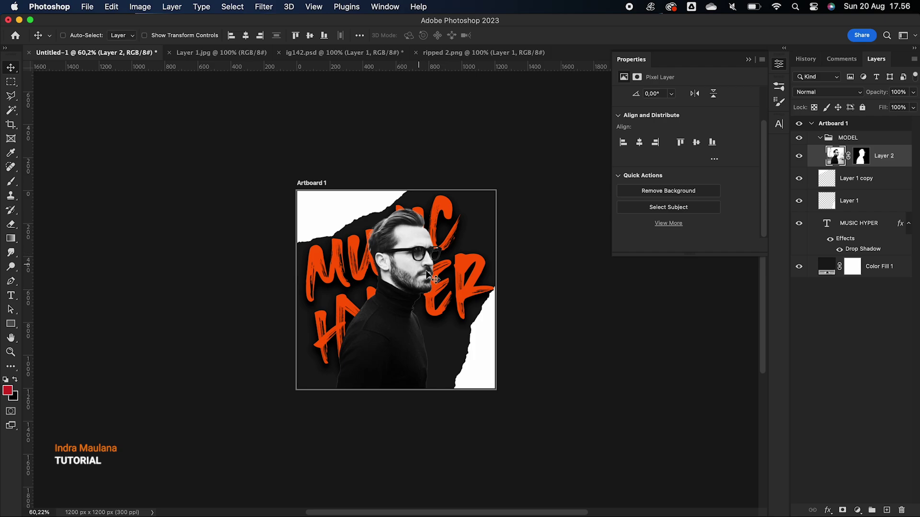
scroll(430, 276, "up", 2)
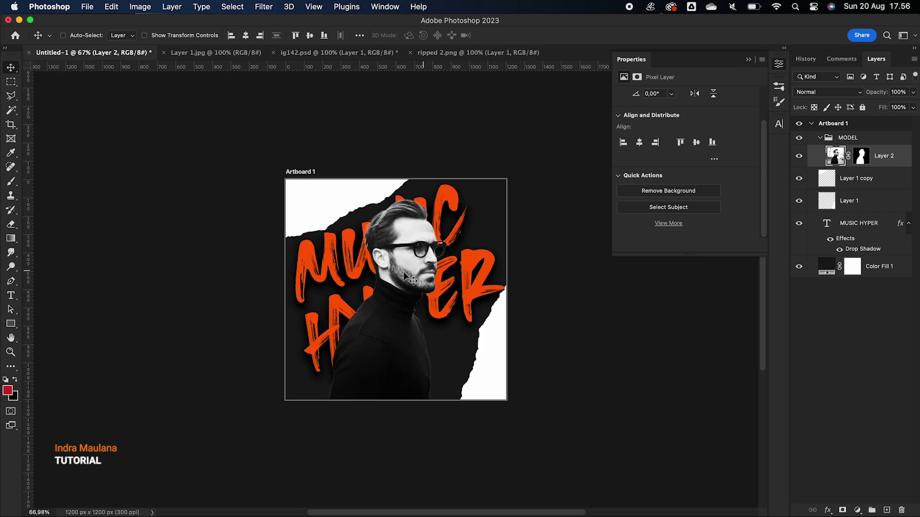
Use Open With to load the paper texture Layer 1 copy 2.jpg into Photoshop 2023
key("super+Tab")
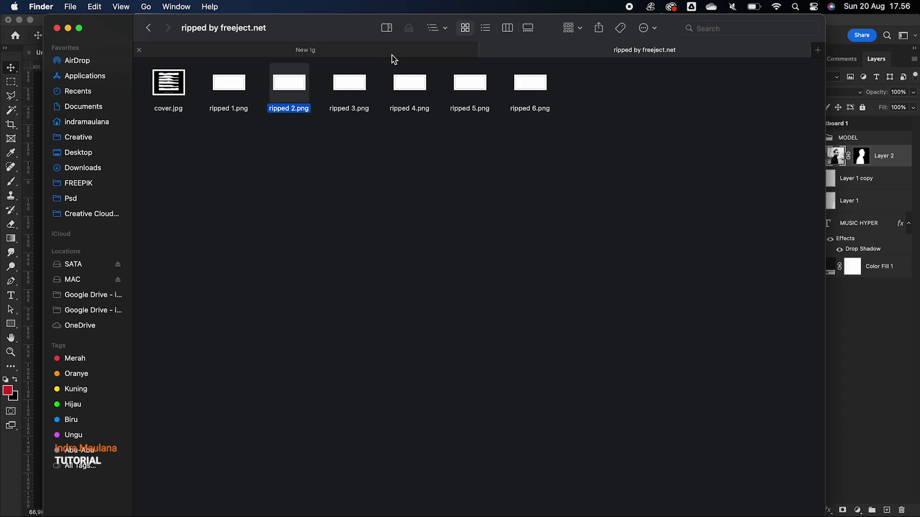
left_click(149, 29)
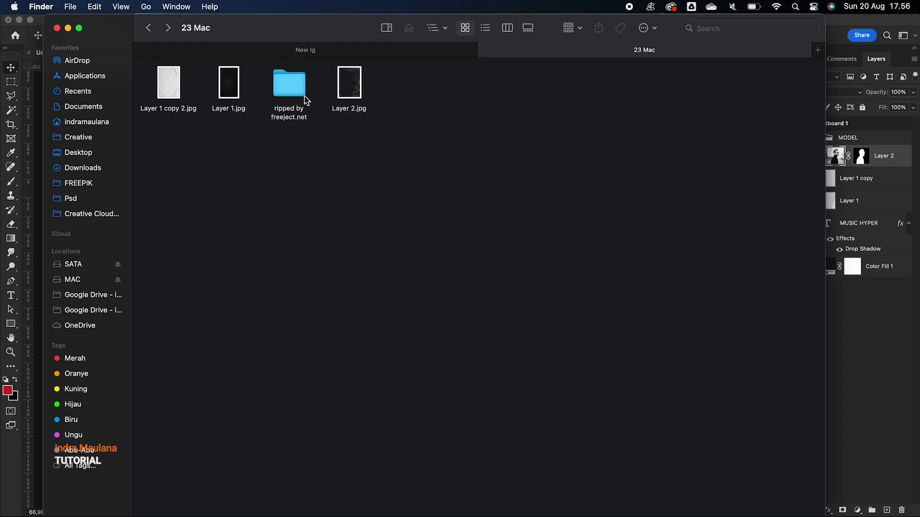
left_click(178, 95)
right_click(176, 88)
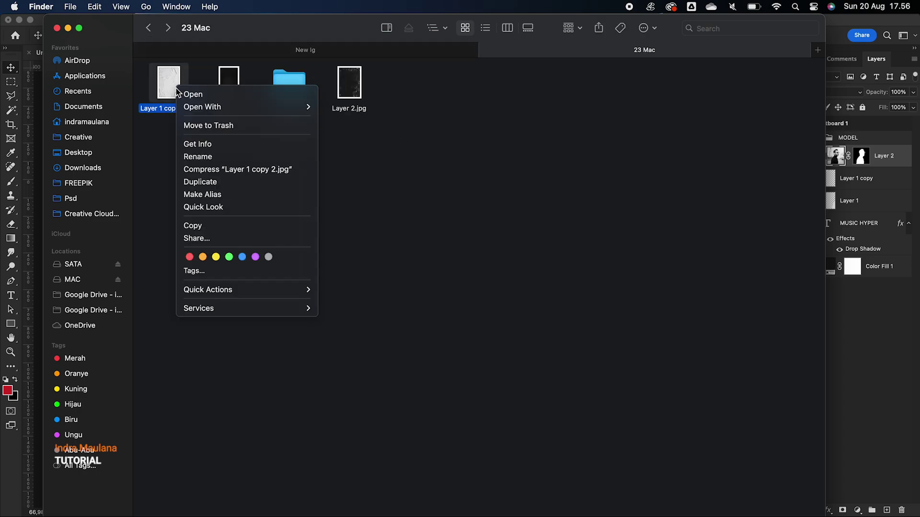
mouse_move(228, 107)
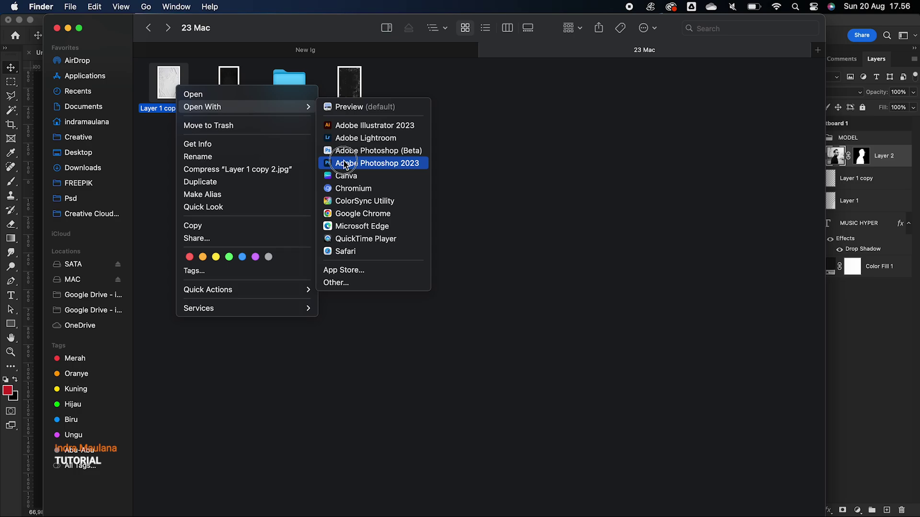
left_click(345, 163)
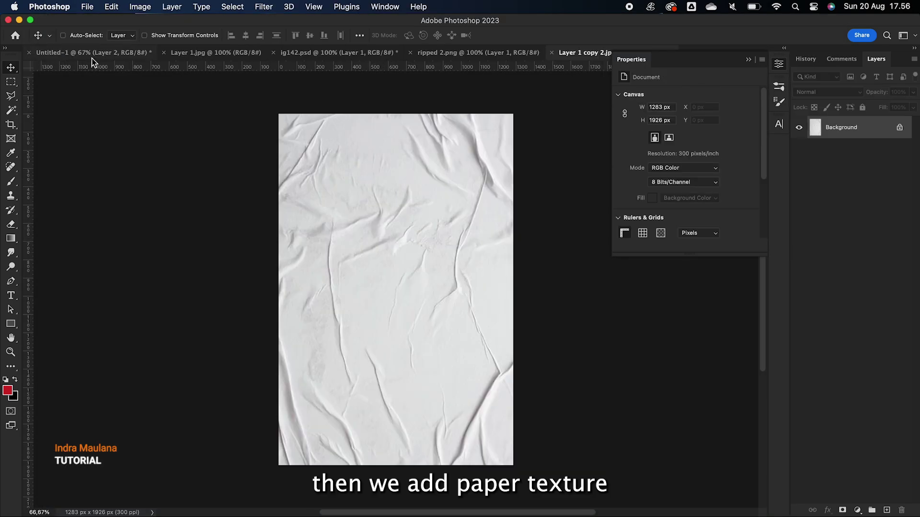
Drag the paper texture into Untitled-1 and resize it to cover the artboard
left_click(93, 57)
left_click(579, 52)
left_click_drag(394, 267, 392, 289)
key("super+t")
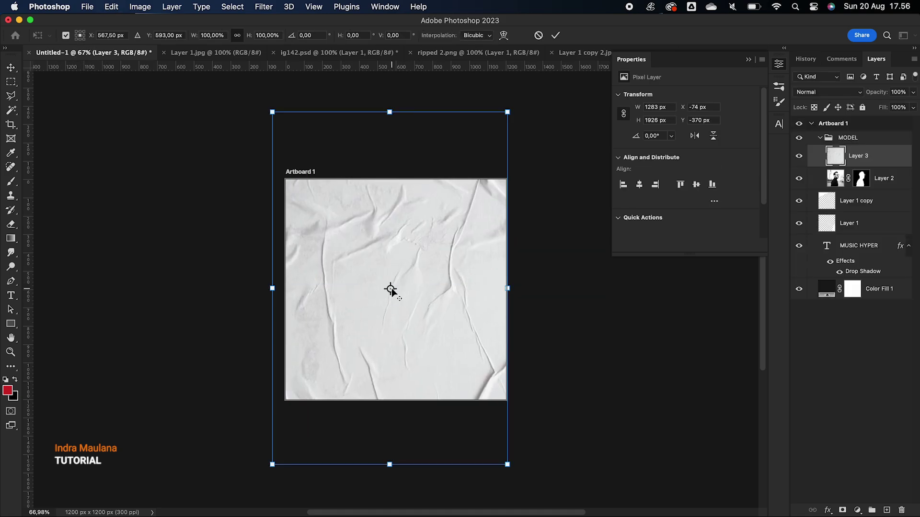
left_click_drag(272, 115, 266, 150)
left_click_drag(442, 207, 437, 253)
key("Return")
Set the paper layer to Multiply, move it above MODEL, and lower opacity to 43%
left_click(815, 93)
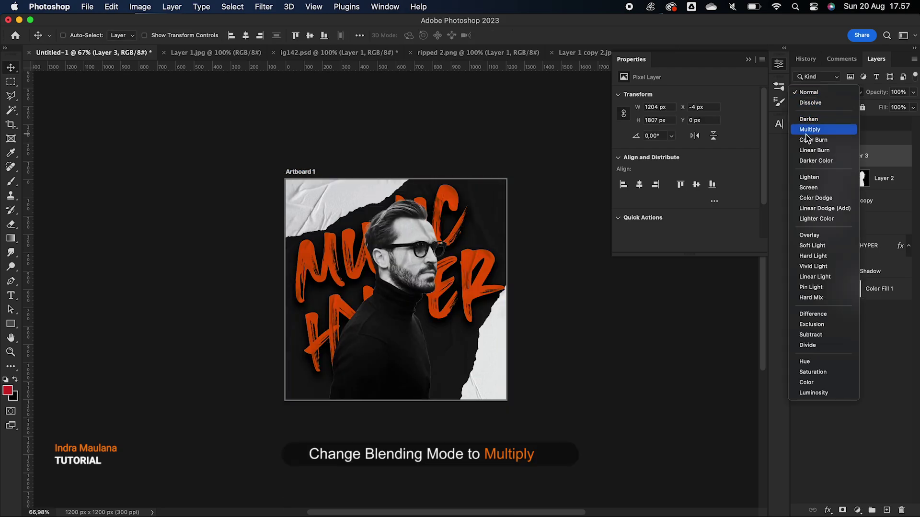
left_click(805, 132)
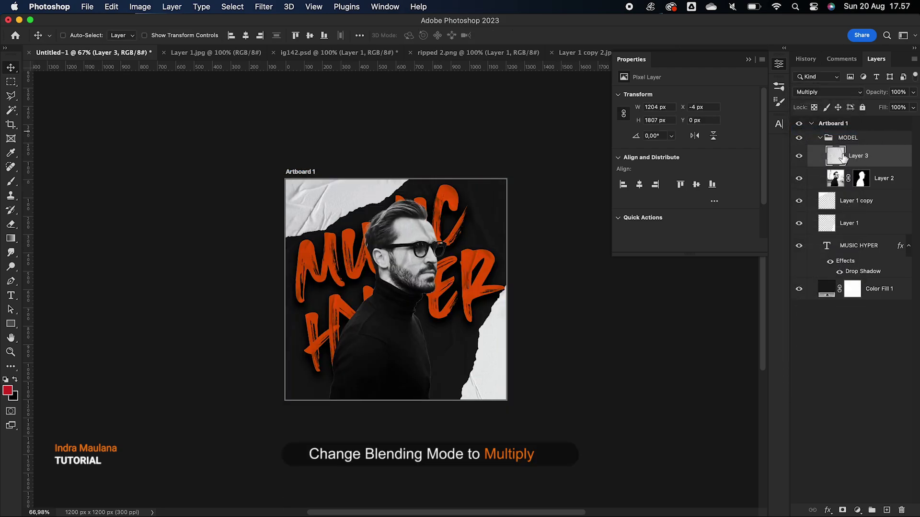
left_click_drag(860, 162, 847, 136)
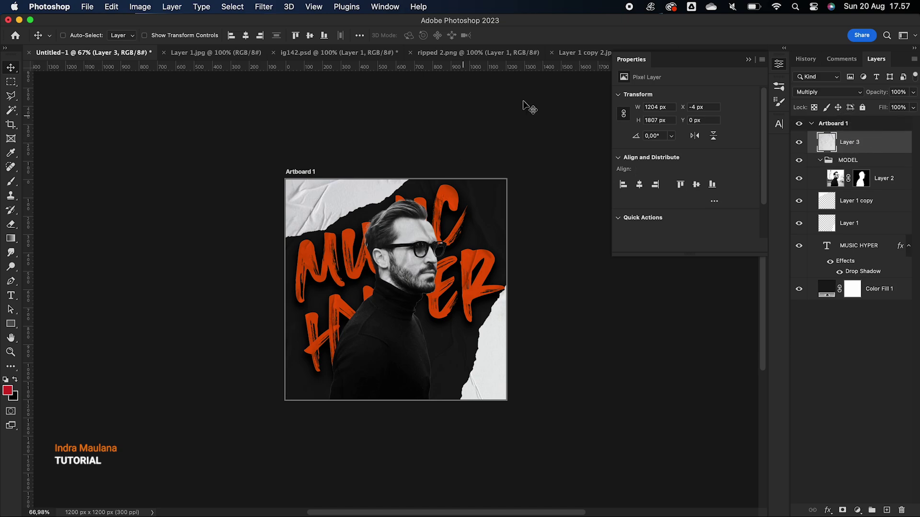
left_click_drag(876, 95, 846, 97)
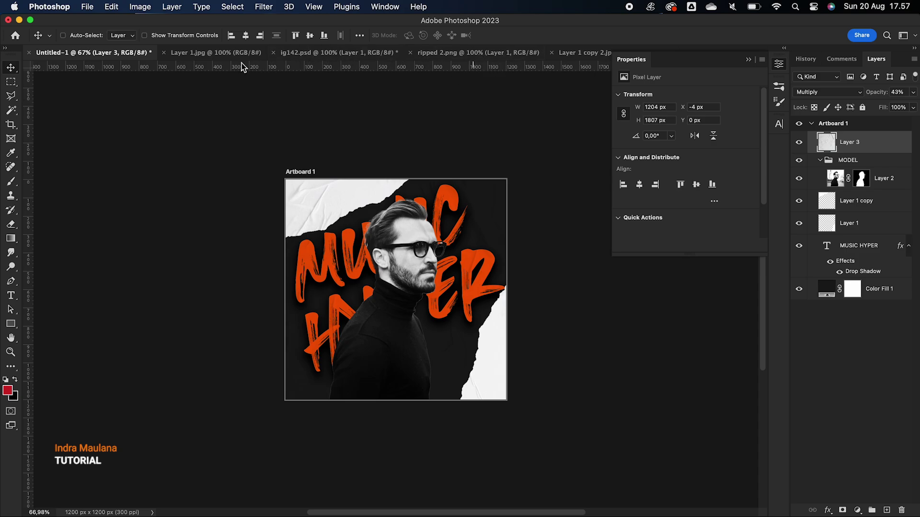
left_click(232, 53)
left_click(344, 54)
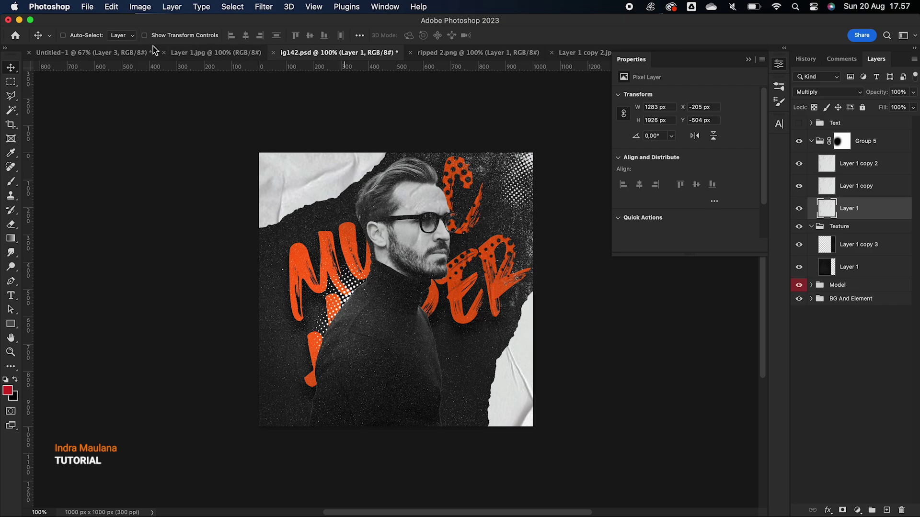
Drag the speckled Layer 1.jpg texture into the MODEL group and enlarge it to 916 × 1511 px
left_click(135, 53)
left_click(852, 205)
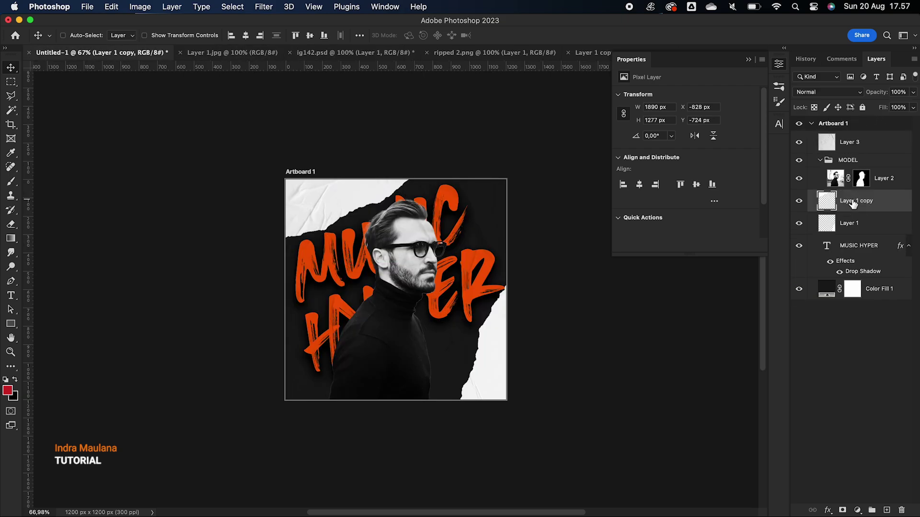
left_click(848, 161)
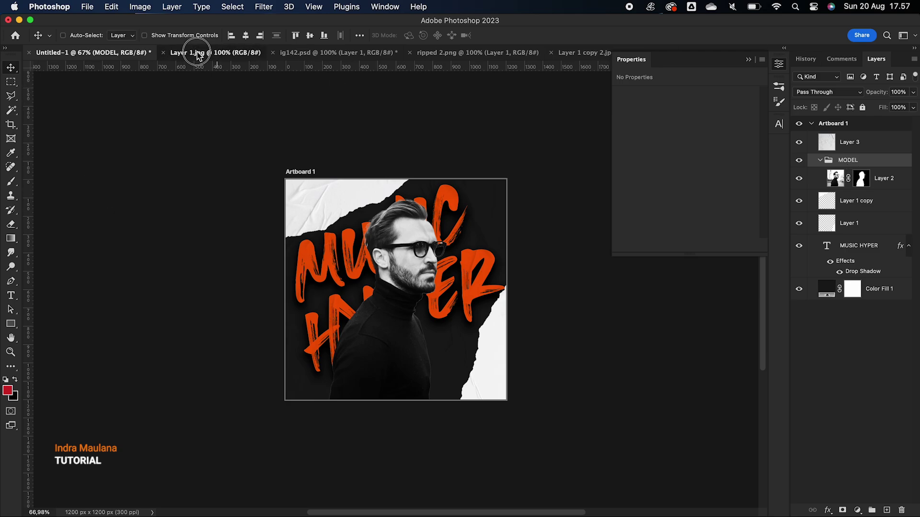
left_click(216, 53)
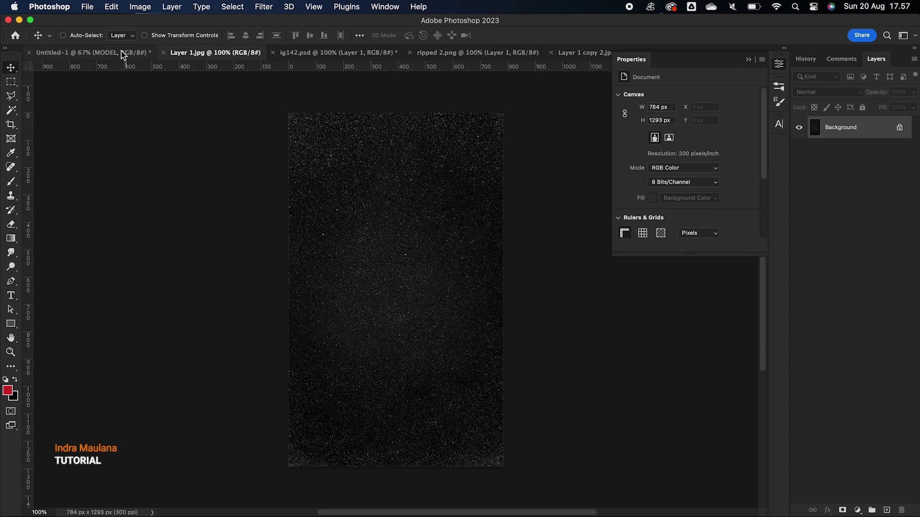
left_click_drag(399, 244, 389, 316)
key("super+t")
left_click_drag(431, 411, 454, 451)
key("Return")
Set the speckled texture to Screen and duplicate it onto the right half
left_click(829, 91)
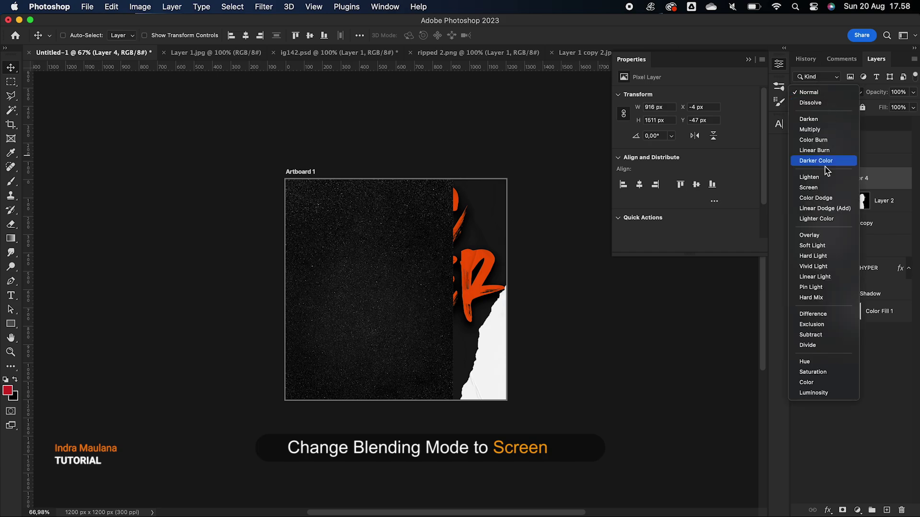
left_click(817, 185)
left_click_drag(337, 277, 500, 268)
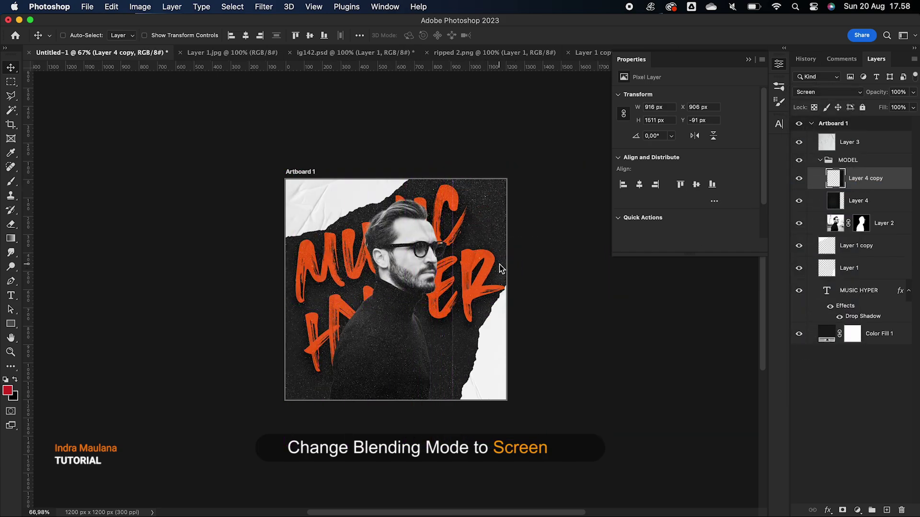
scroll(333, 309, "up", 5)
Nudge the texture copy right, then move MUSIC HYPER down-right and tilt it slightly
left_click_drag(334, 309, 337, 311)
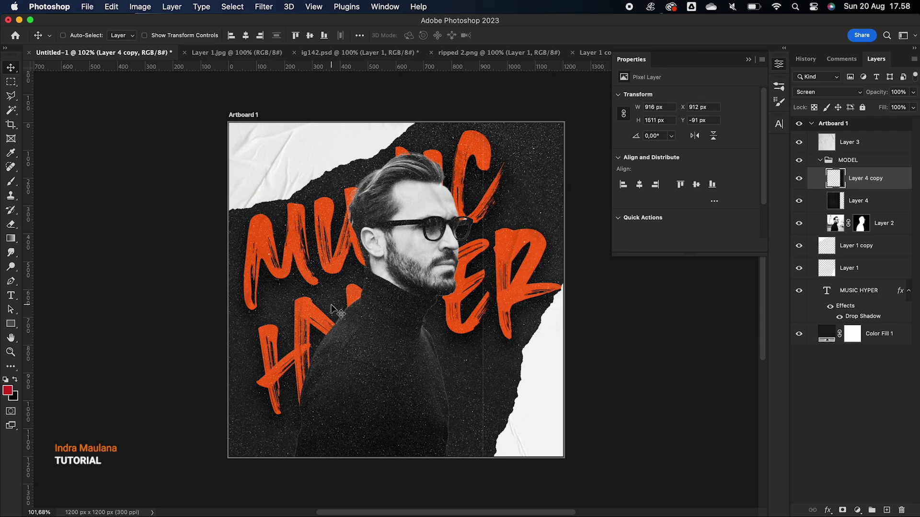
scroll(334, 308, "down", 2)
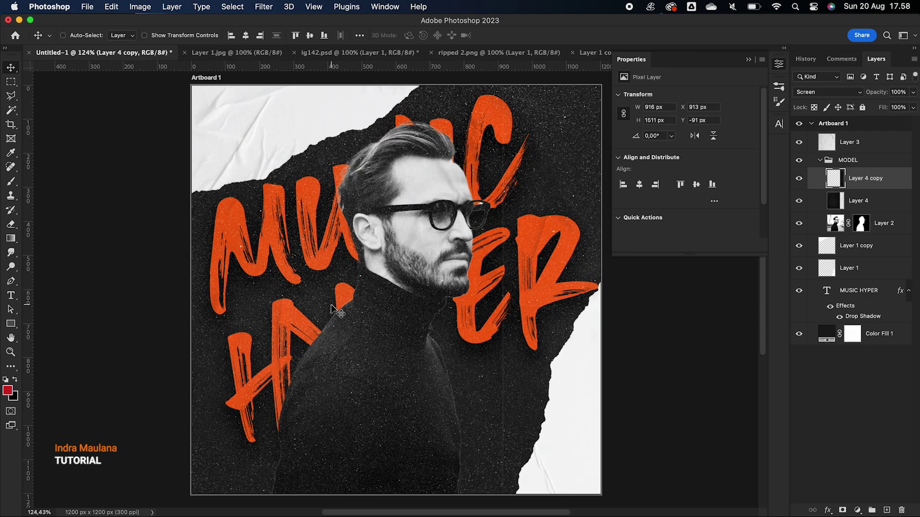
left_click(846, 293)
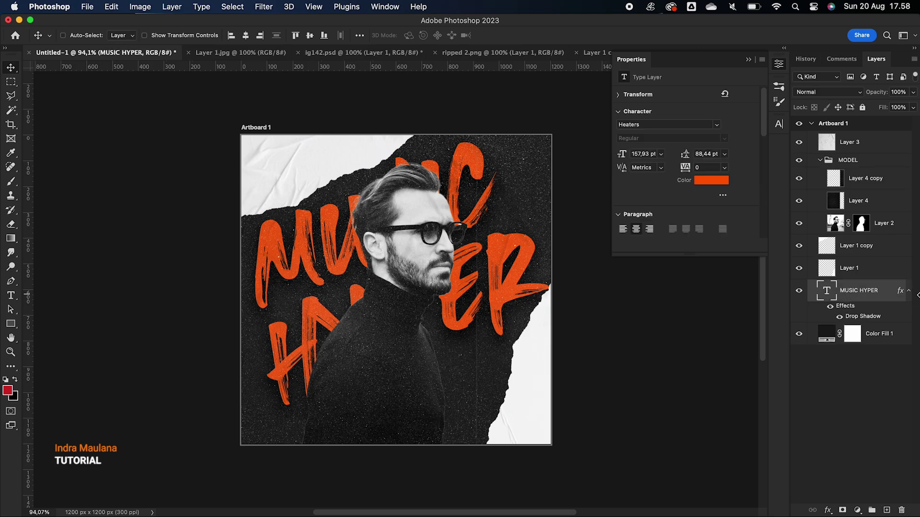
left_click(909, 291)
mouse_move(448, 232)
left_mouse_down()
mouse_move(456, 257)
mouse_move(455, 244)
left_mouse_up()
key("cmd+t")
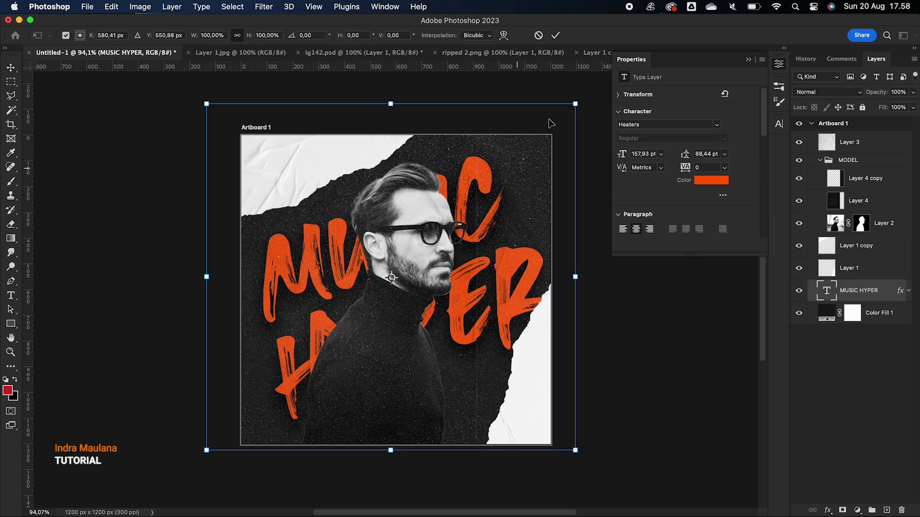
left_click_drag(585, 95, 579, 82)
key("Return")
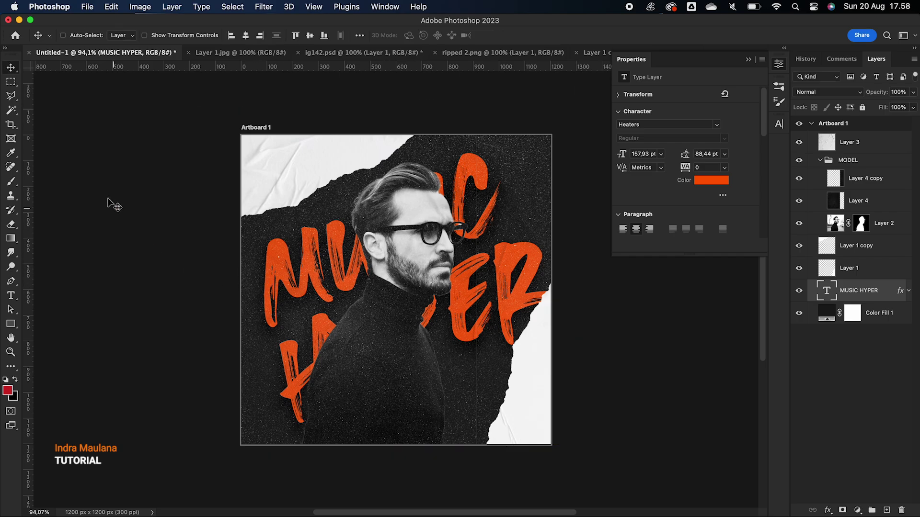
Open Layer 2.jpg from Finder in Photoshop 2023
scroll(322, 207, "up", 3)
scroll(322, 206, "down", 3)
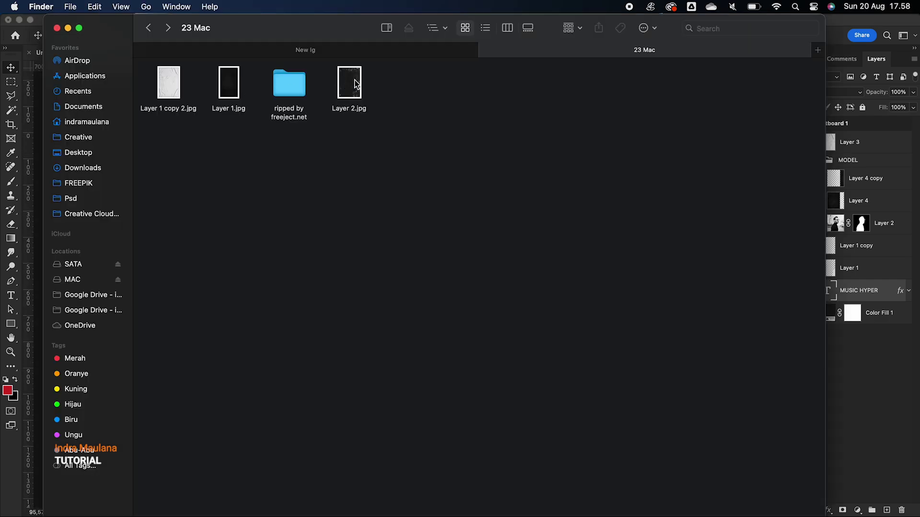
left_click(348, 84)
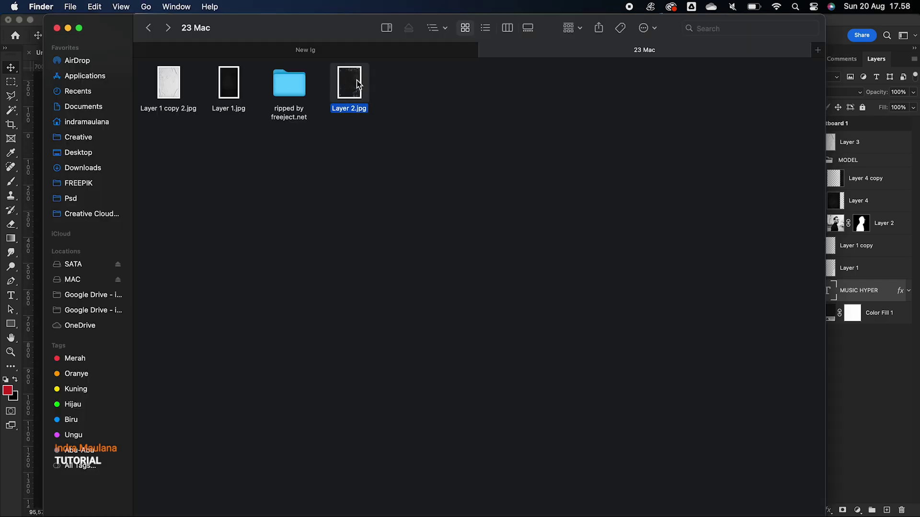
right_click(356, 84)
mouse_move(406, 97)
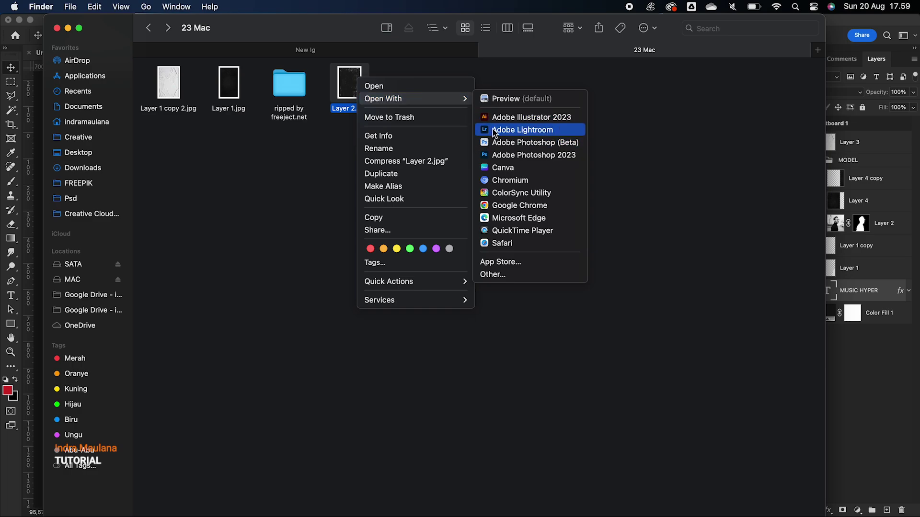
left_click(495, 155)
Drag the Layer 2.jpg grunge image into the poster as Layer 5 and move it up-right
left_click(125, 52)
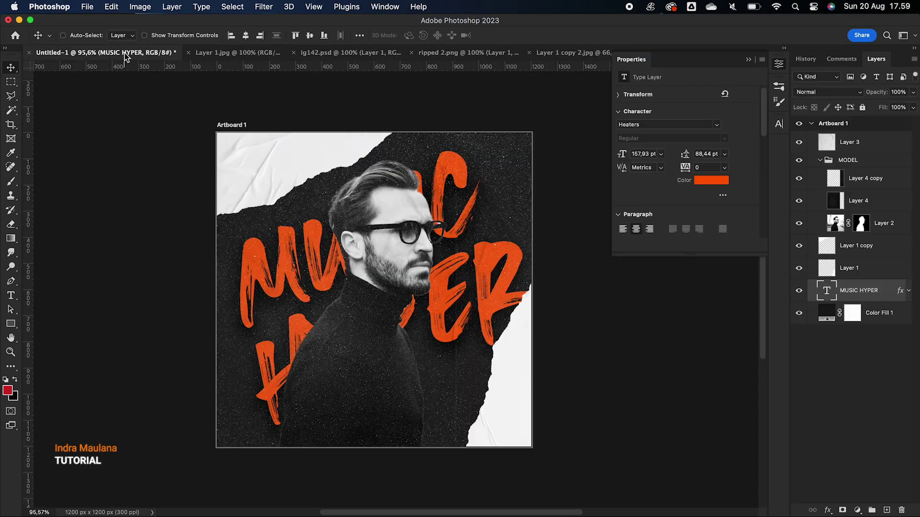
left_click(746, 60)
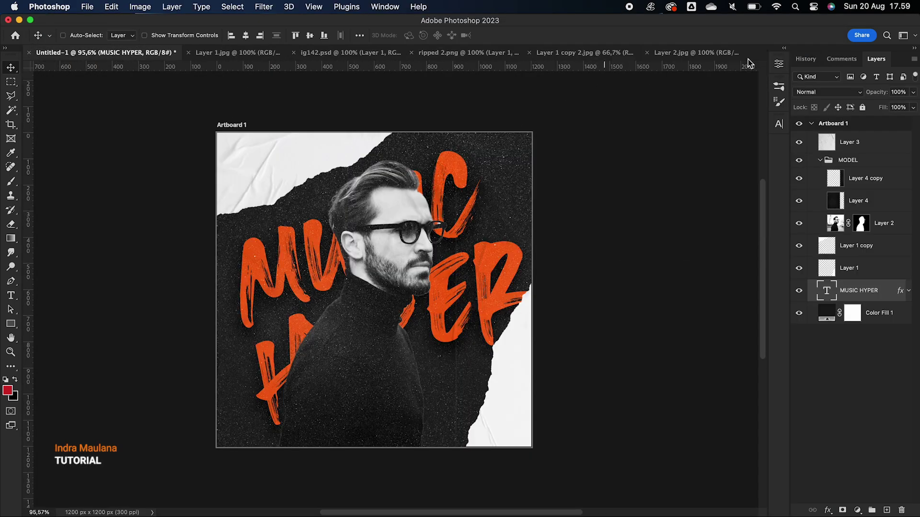
left_click(692, 52)
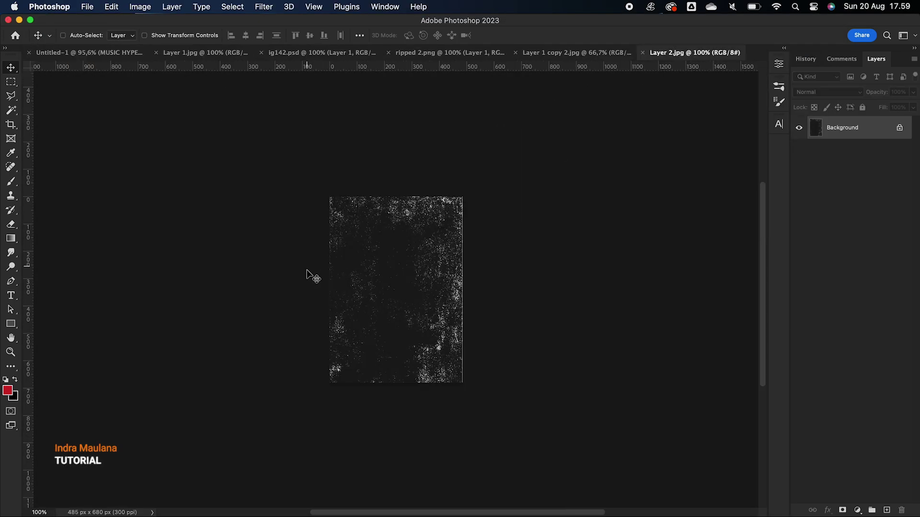
left_click(78, 53)
left_click_drag(350, 300, 349, 300)
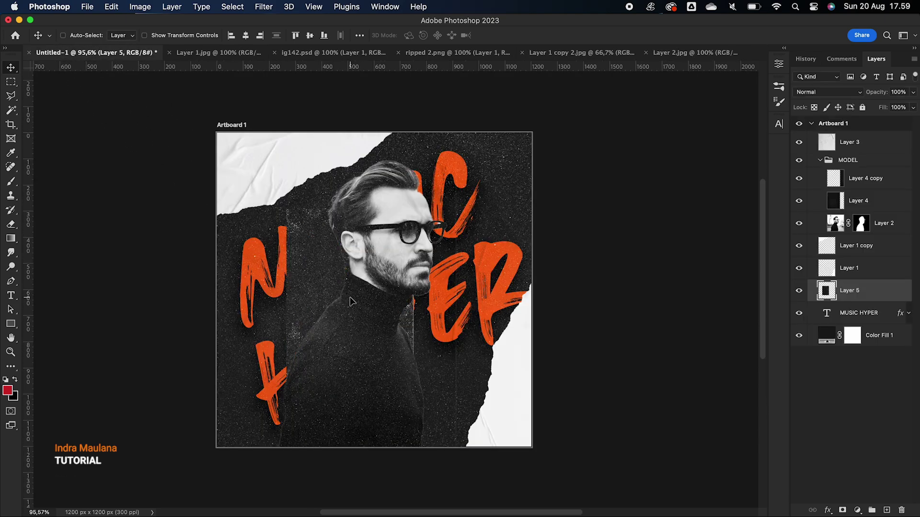
left_click_drag(276, 294, 401, 219)
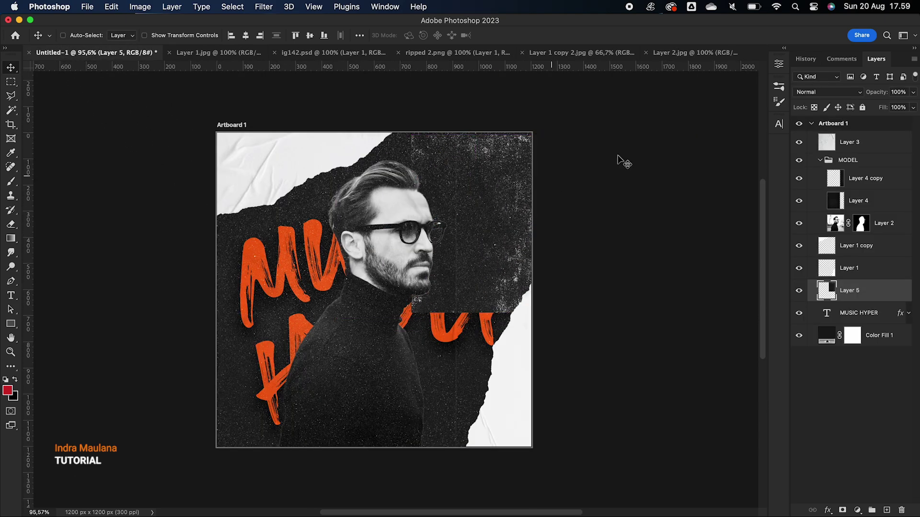
left_click(804, 92)
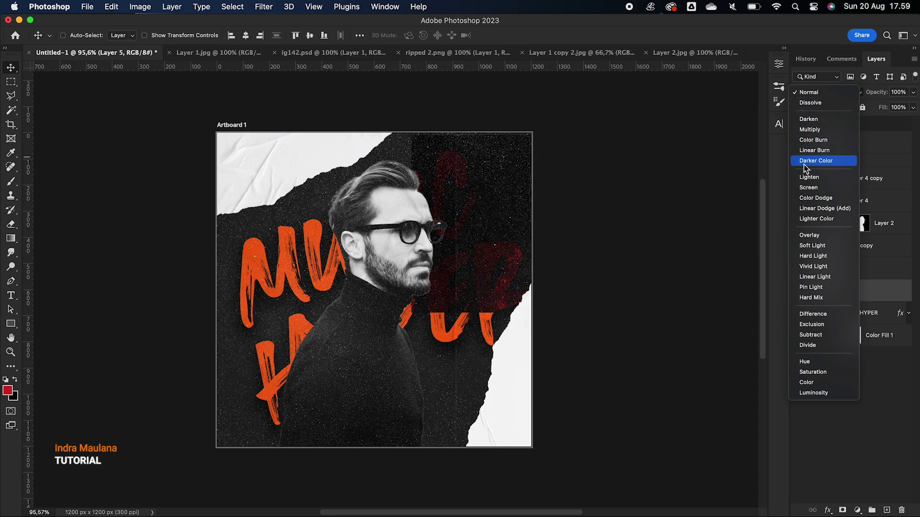
Set Layer 5 to Screen, scale it up to about 164%, and place it above the MODEL group
left_click(809, 187)
key("super")
key("super+t")
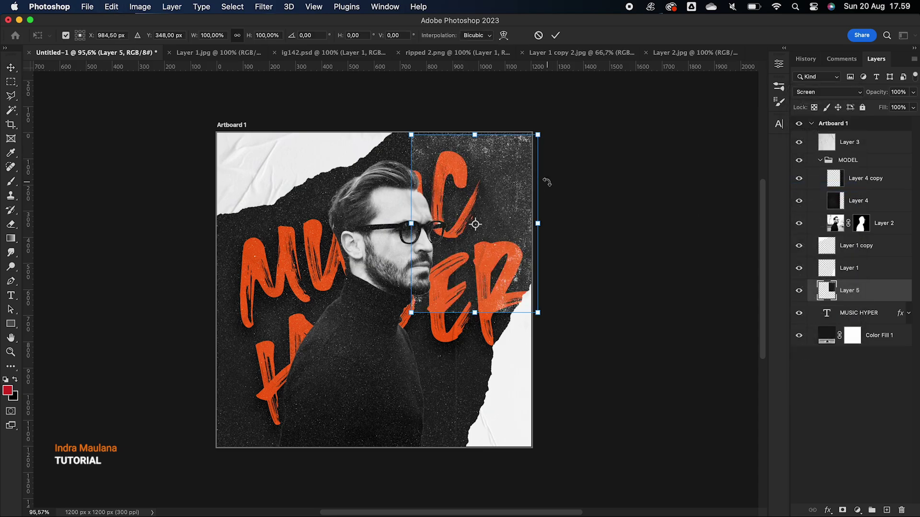
left_click_drag(411, 313, 340, 432)
key("Return")
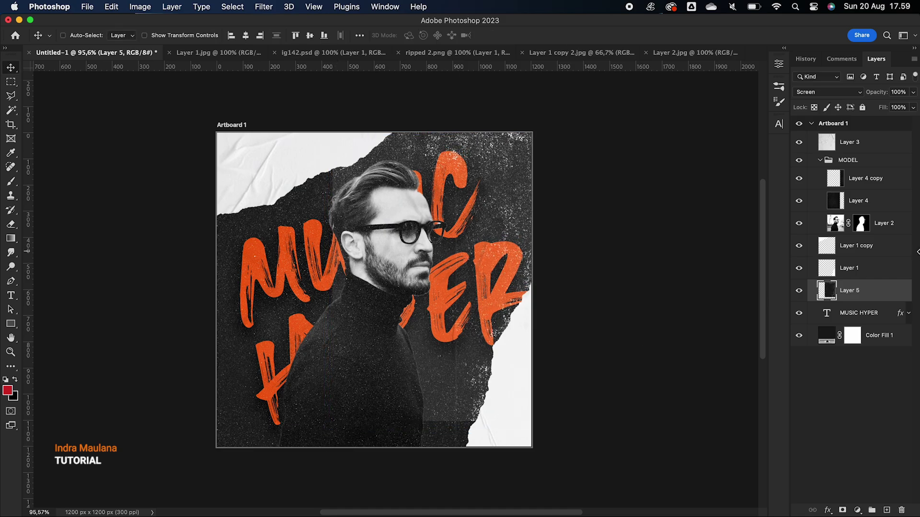
left_click_drag(850, 294, 849, 154)
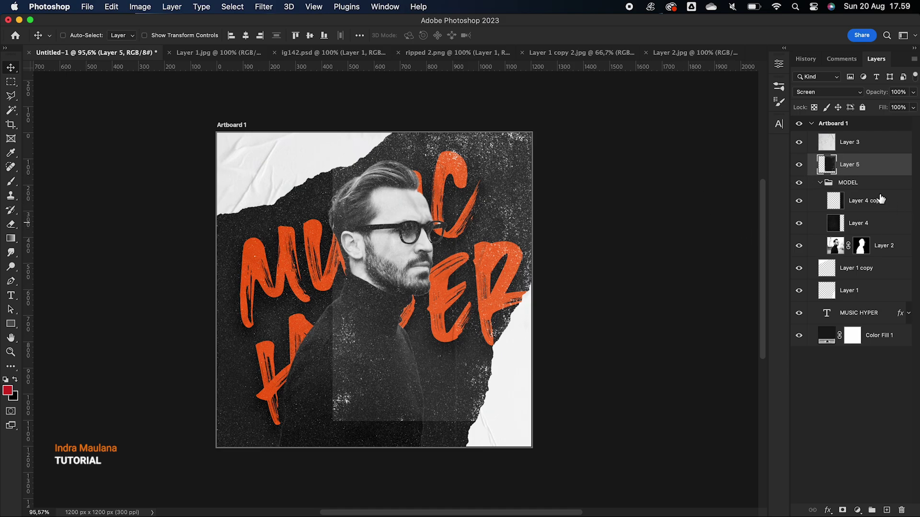
Merge Layer 4 and Layer 4 copy, move the result above MODEL, and set it to Screen
left_click(874, 225)
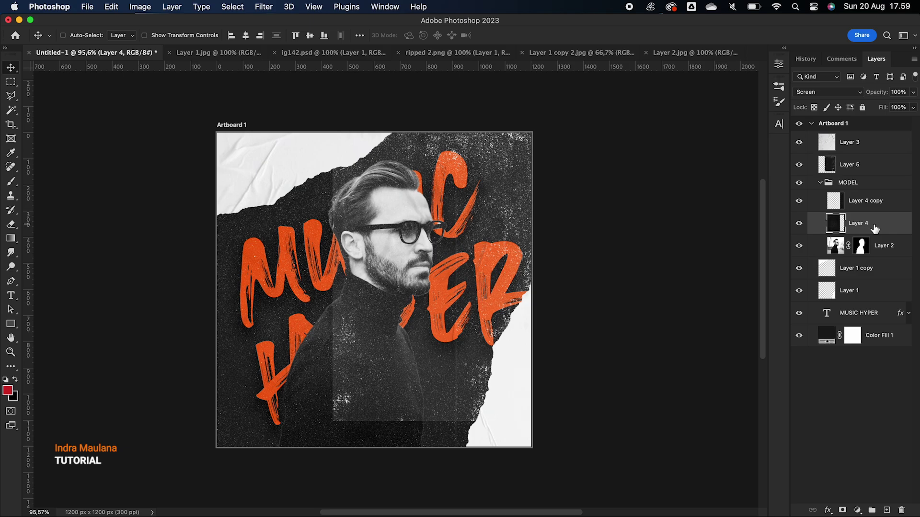
left_click(859, 203, "shift")
right_click(859, 203)
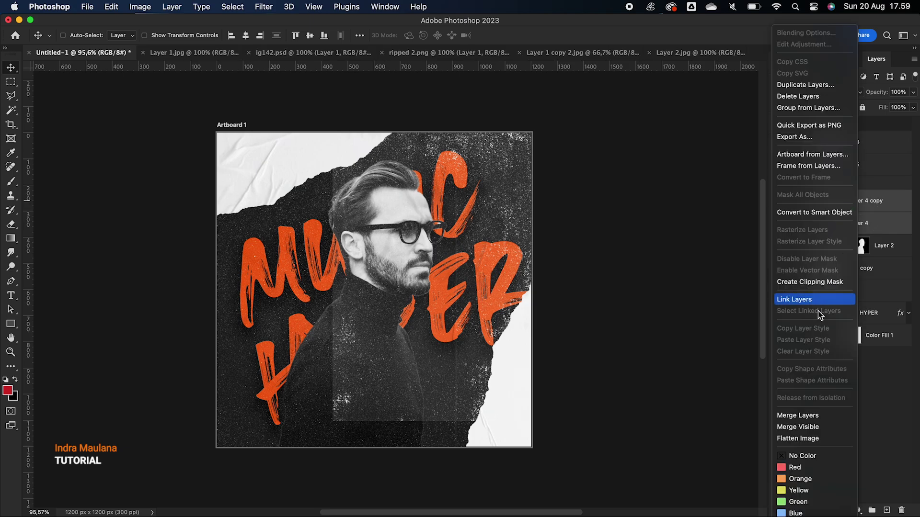
left_click(793, 413)
left_click_drag(882, 206, 862, 173)
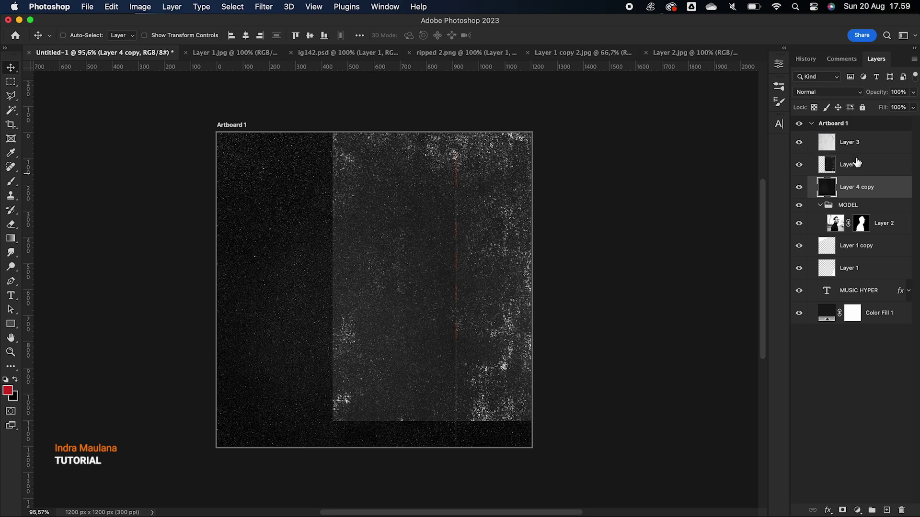
left_click(828, 92)
left_click(814, 239)
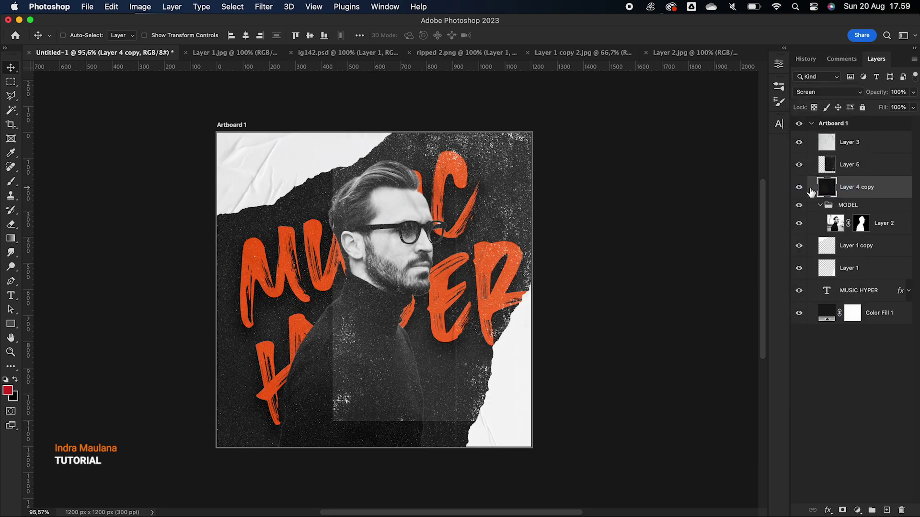
Select grunge Layer 5 and switch to the Eraser
left_click(861, 153)
left_click(852, 168)
left_click(12, 225)
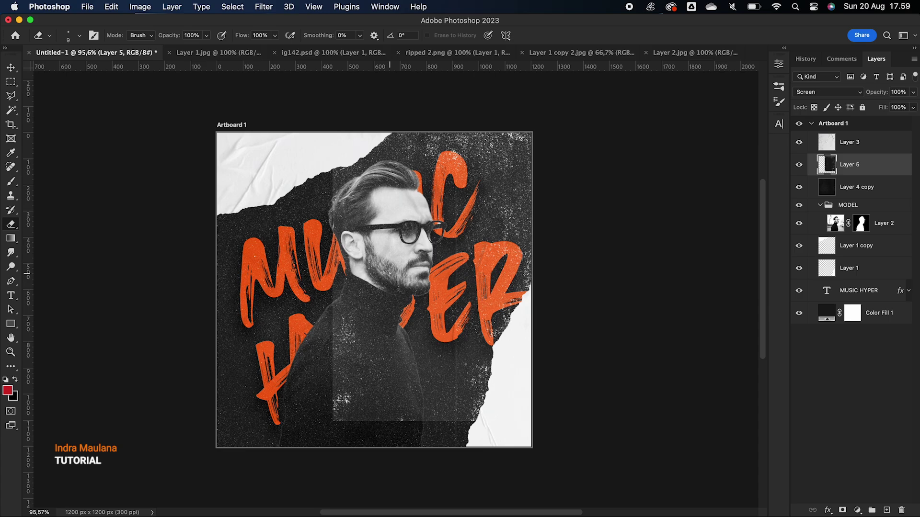
Erase Layer 5's light rectangular patch over the man with a 700 px eraser
key("bracketright")
key("bracketright")
key("bracketright")
key("bracketright")
key("bracketright")
key("bracketright")
key("bracketright")
key("bracketright")
key("bracketright")
key("bracketright")
key("bracketright")
key("bracketright")
key("bracketright")
key("bracketright")
left_click(353, 388)
left_click(406, 388)
left_click(401, 313)
left_click(347, 252)
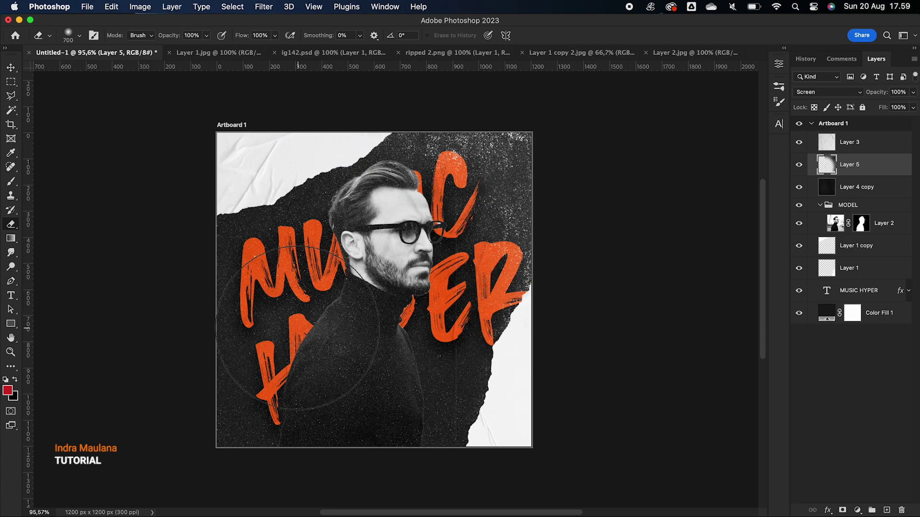
Lower the Layer 4 copy texture's opacity to 92%
left_click(11, 68)
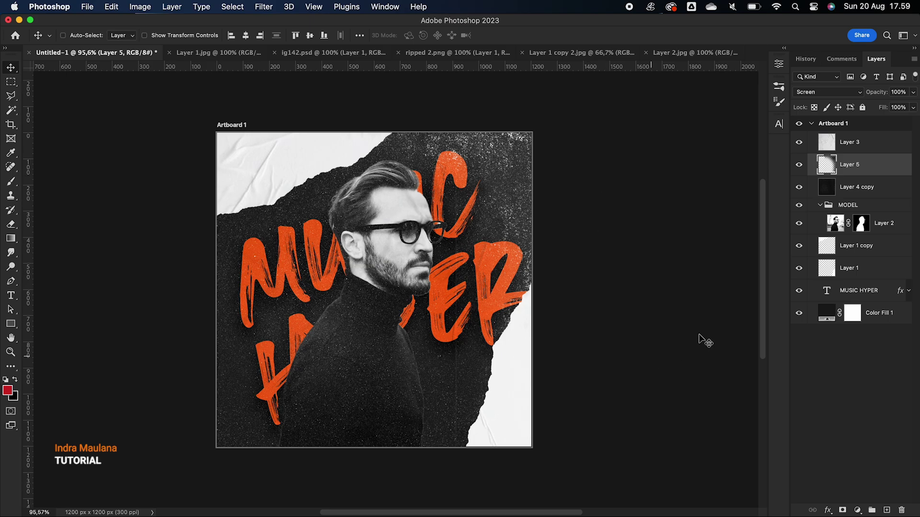
left_click(867, 186)
mouse_move(873, 99)
left_mouse_down()
mouse_move(865, 94)
mouse_move(890, 93)
left_mouse_up()
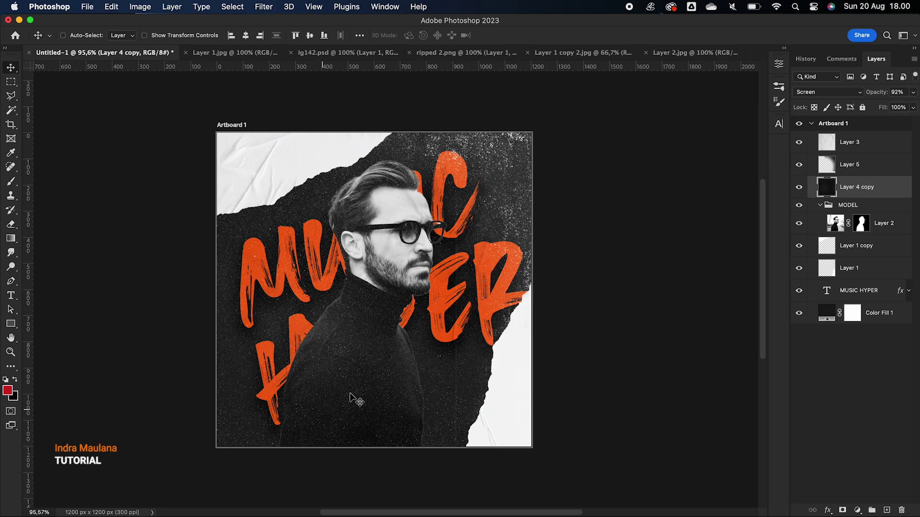
Duplicate paper texture Layer 3 and set the copy's opacity to 80%
left_click(864, 145)
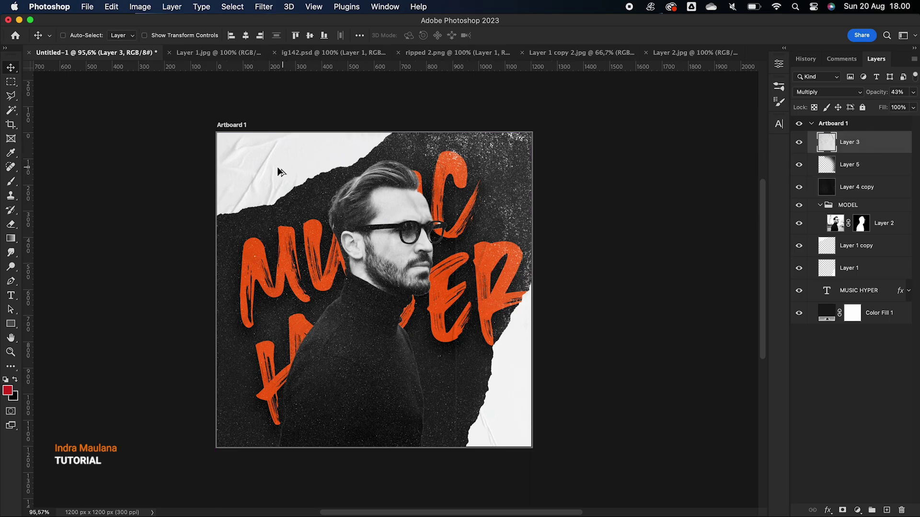
left_click_drag(860, 148, 890, 509)
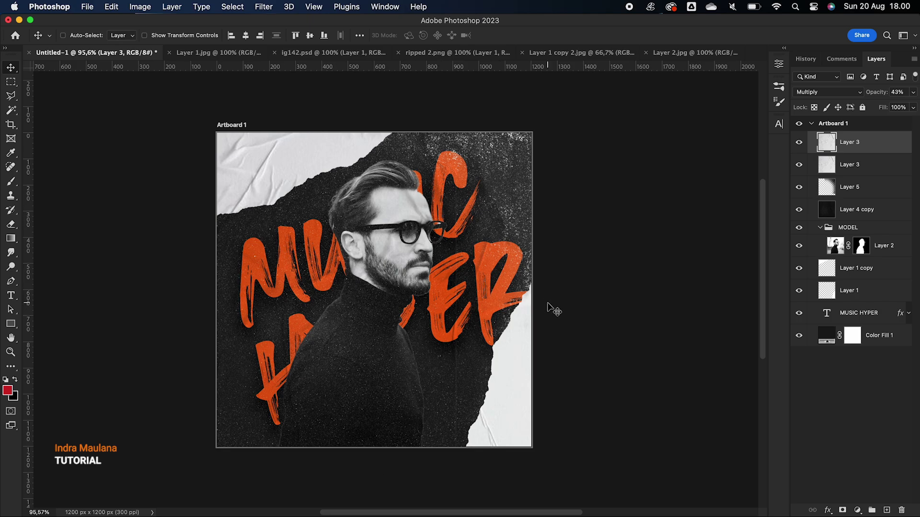
left_click_drag(874, 93, 891, 87)
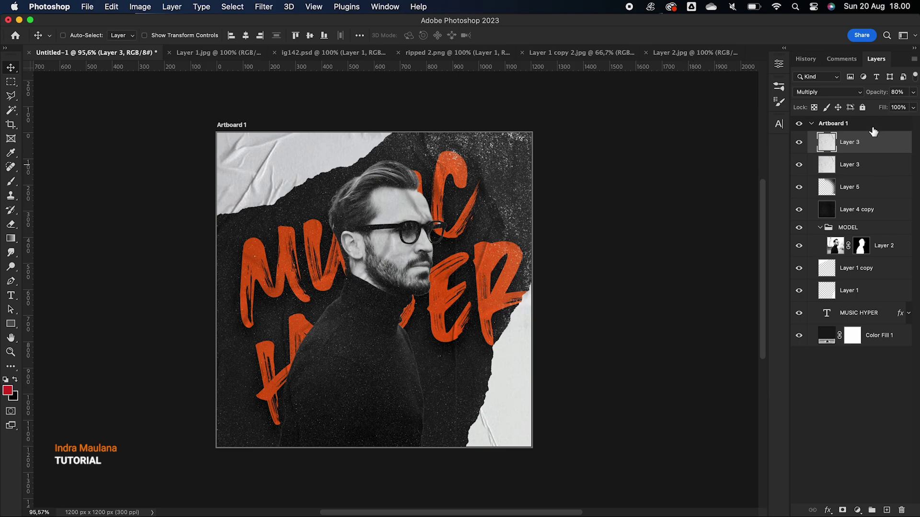
Duplicate Layer 3 again, rotate the copy about -169°, and shift it for extra creases
left_click_drag(856, 145, 887, 510)
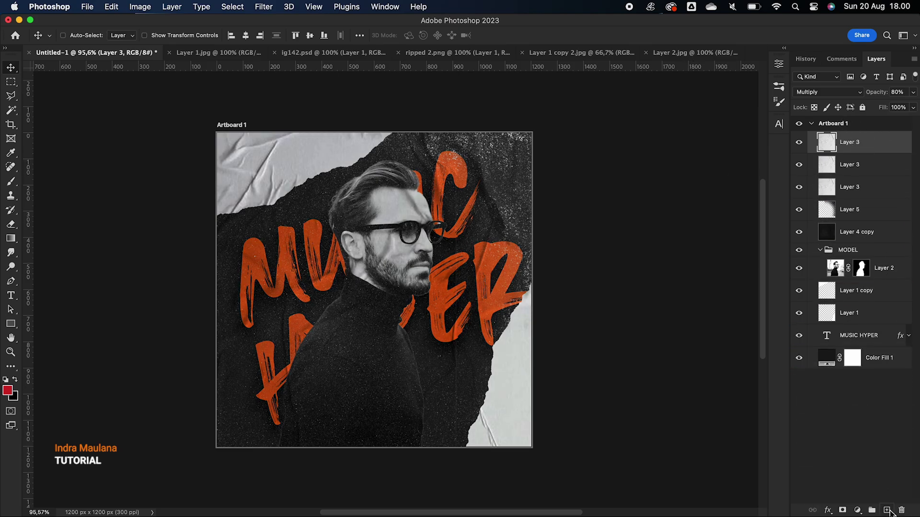
key("super+t")
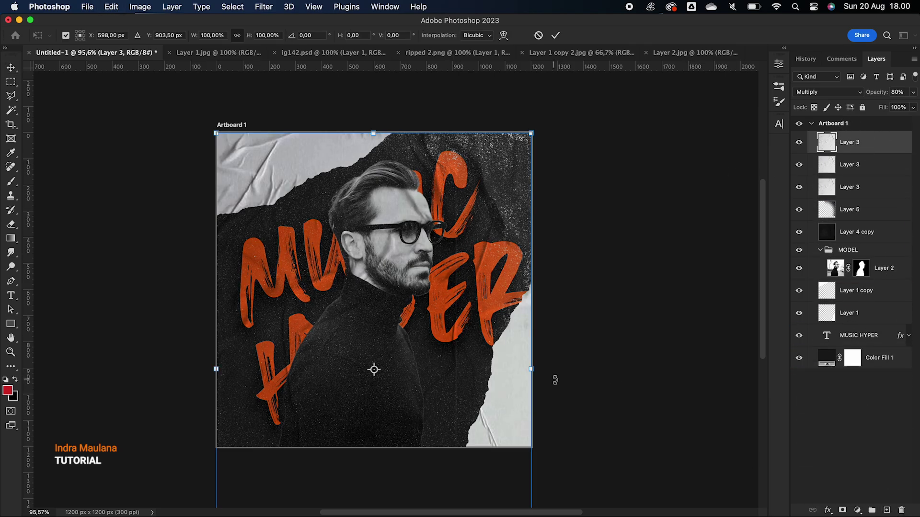
scroll(555, 380, "down", 3)
scroll(556, 380, "down", 4)
left_click_drag(502, 426, 471, 174)
scroll(470, 190, "up", 3)
left_click_drag(570, 217, 279, 112)
left_click_drag(417, 253, 467, 207)
key("Return")
scroll(467, 208, "up", 5)
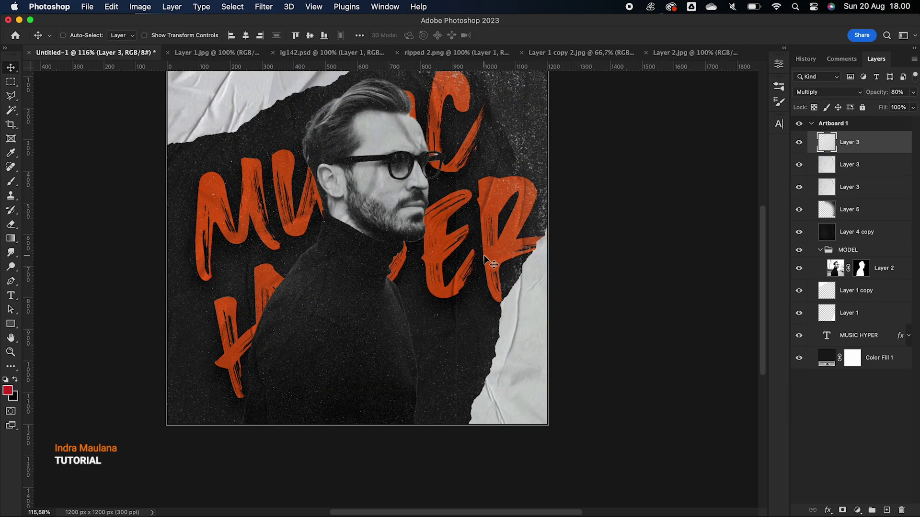
scroll(415, 303, "up", 3)
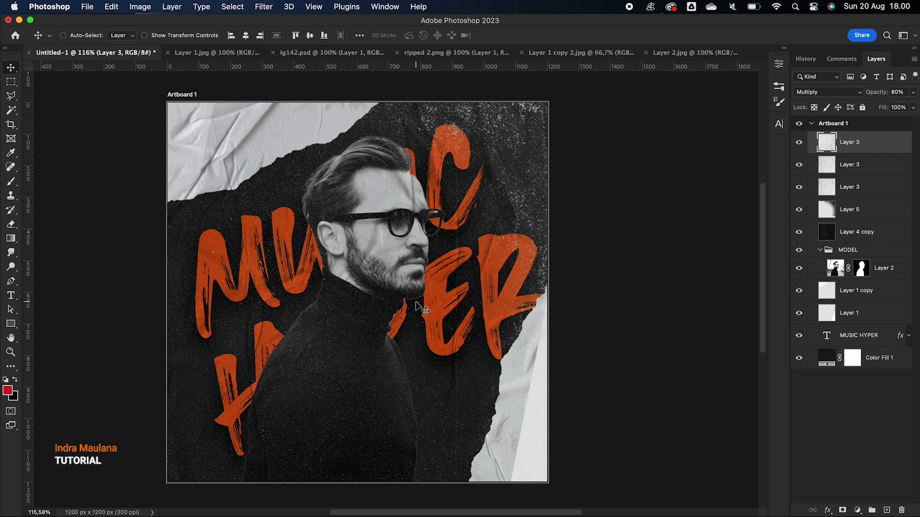
left_click_drag(453, 350, 535, 400)
scroll(392, 301, "down", 2)
Erase the top paper texture from over the man's face and sweater
left_click(11, 224)
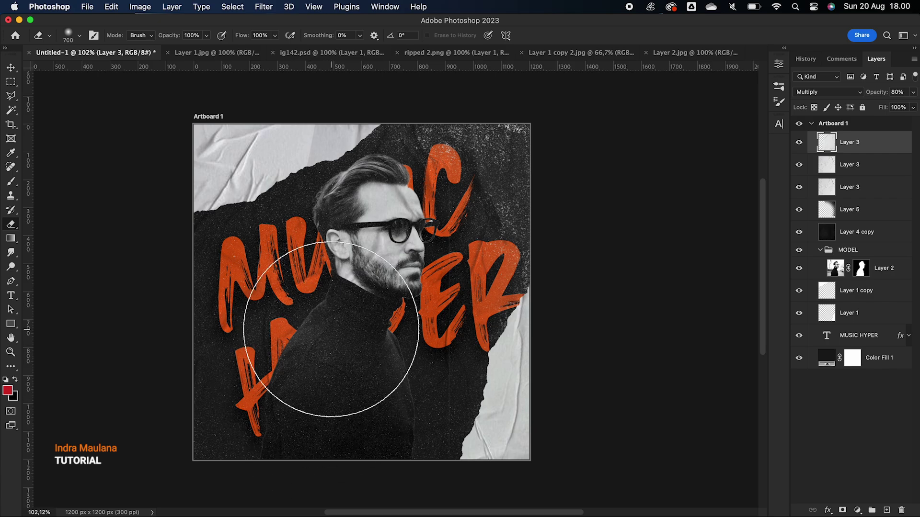
key("v")
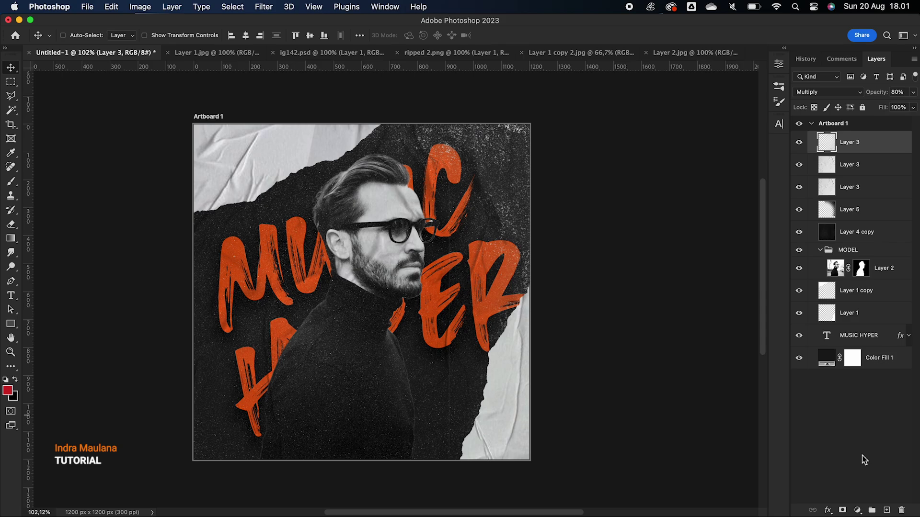
Collapse the MODEL group and toggle its visibility to check the background
left_click(851, 232)
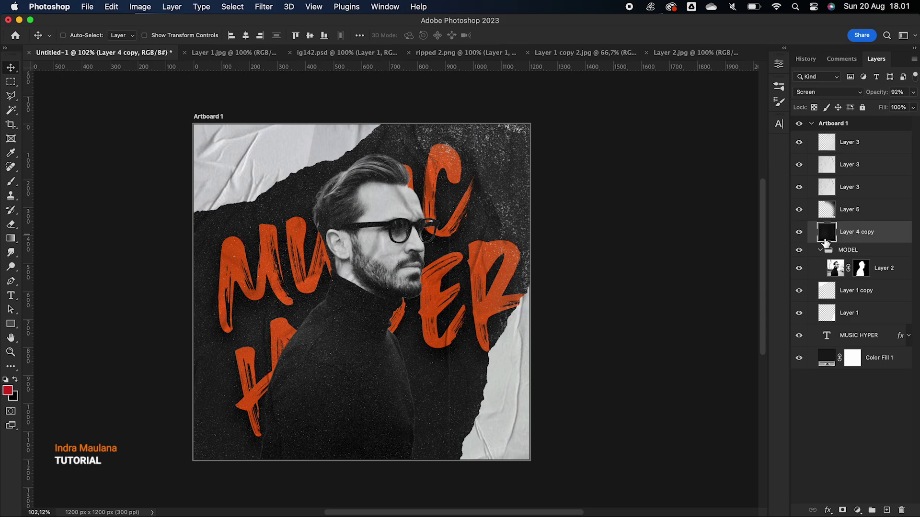
left_click(821, 250)
left_click(867, 255)
left_click(798, 251)
left_click(798, 250)
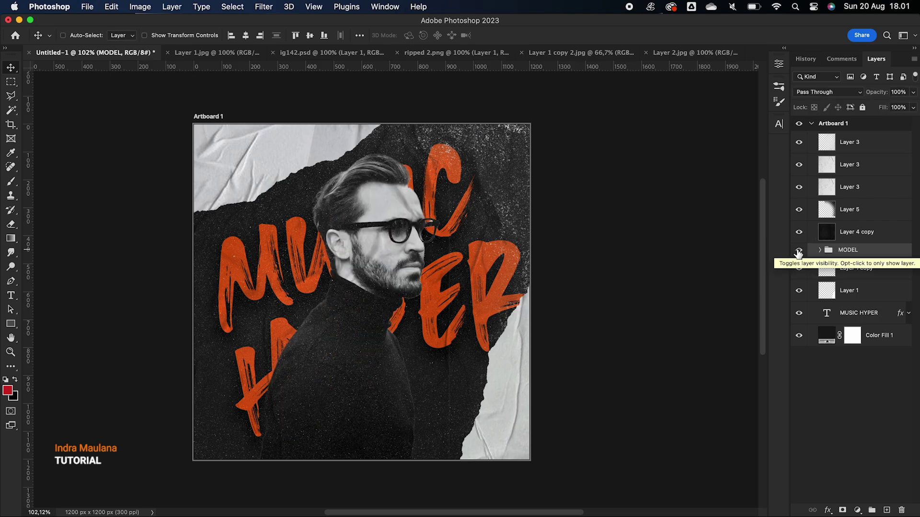
left_click(861, 271)
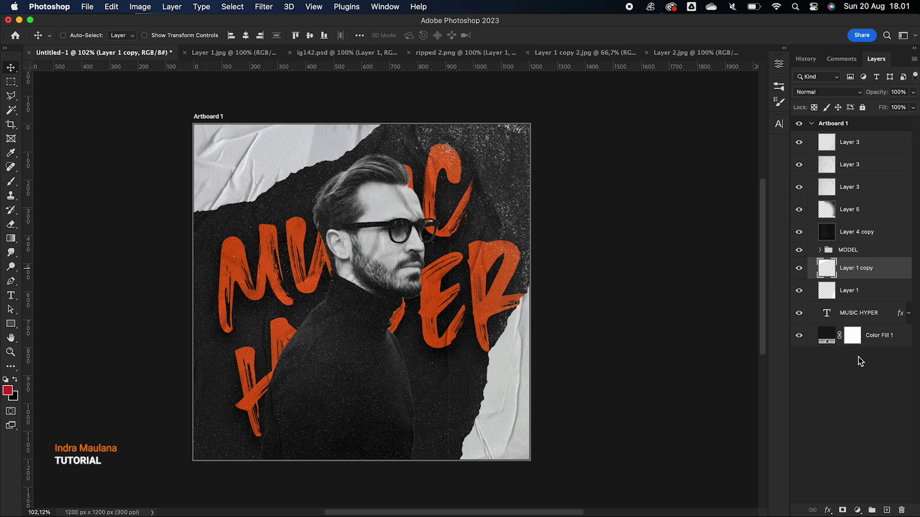
Add a new Layer 6 above the MUSIC HYPER text layer for painting
left_click(850, 312)
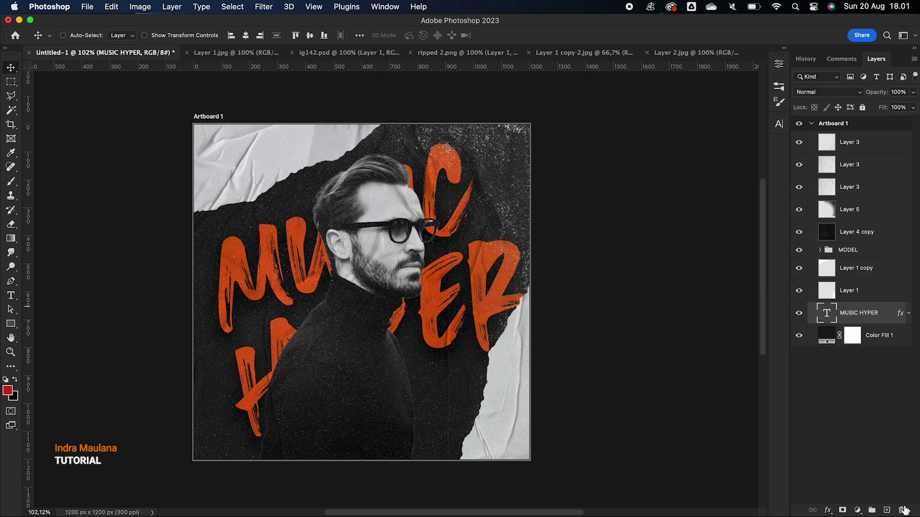
left_click(887, 510)
key("b")
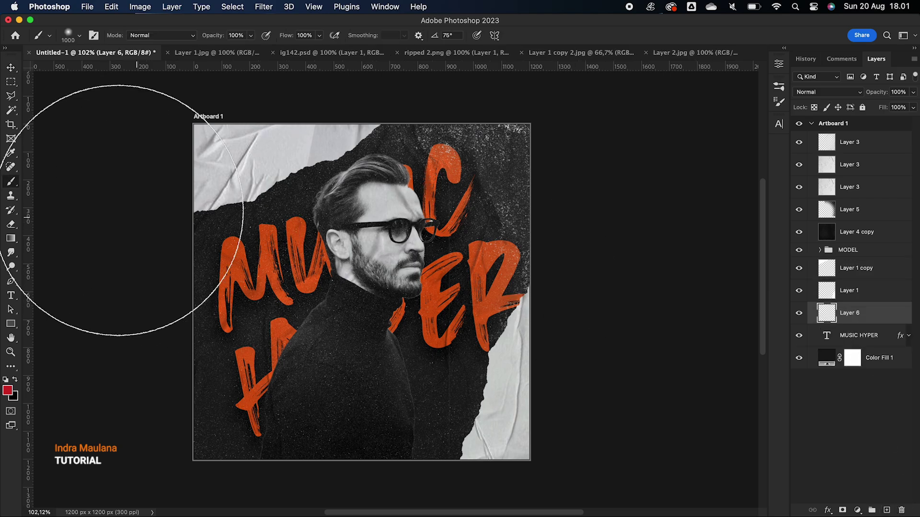
Set up the halftone Sampled Brush #1 in white at 500 px, undoing a test dab
right_click(288, 155)
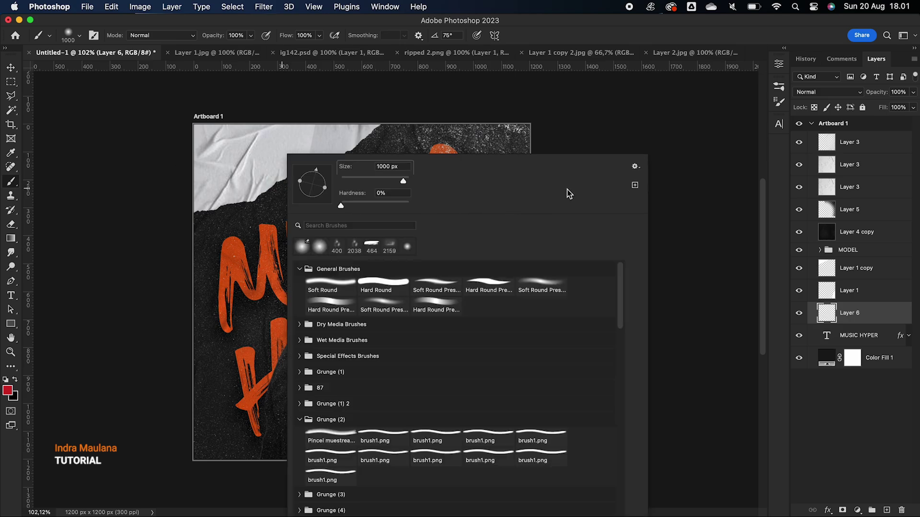
scroll(445, 375, "down", 10)
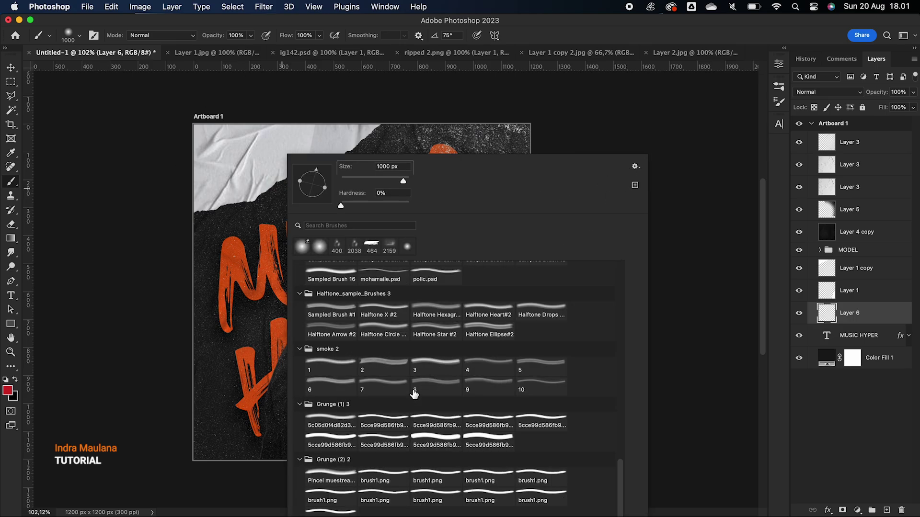
scroll(328, 463, "up", 2)
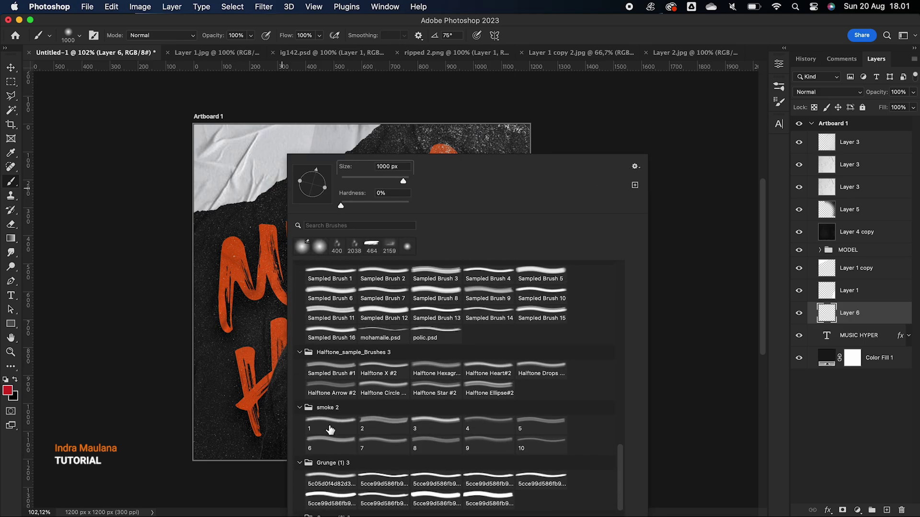
left_click(333, 372)
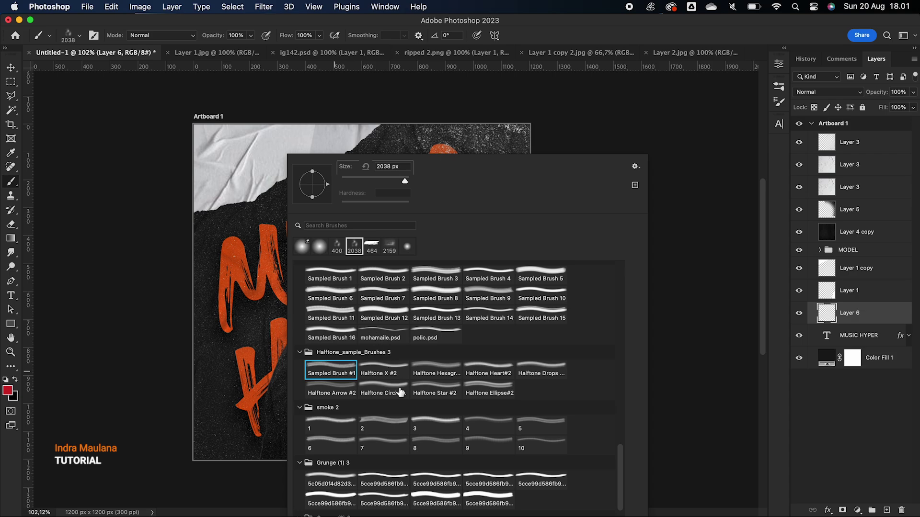
left_click(386, 372)
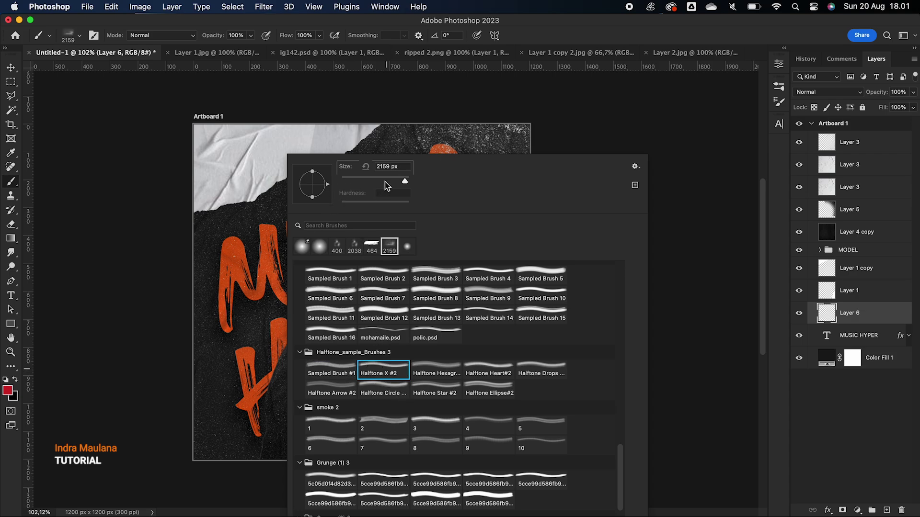
left_click(335, 374)
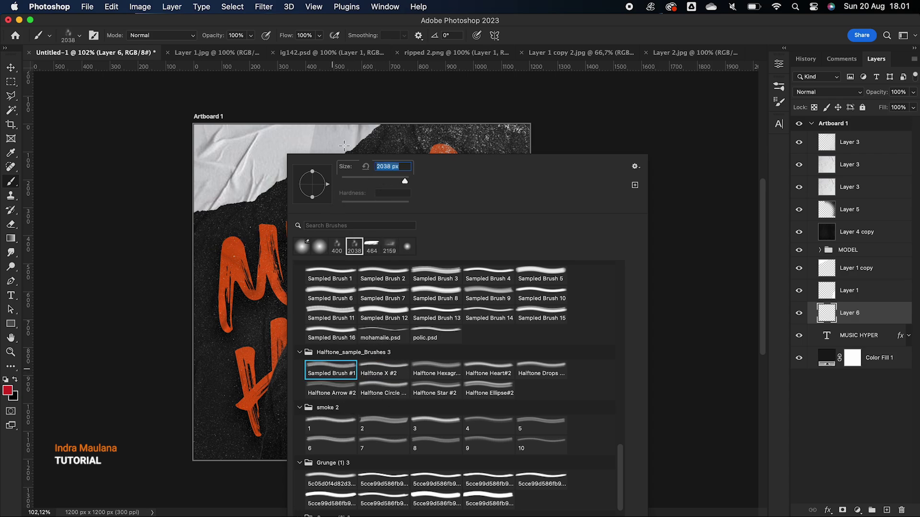
left_click(386, 178)
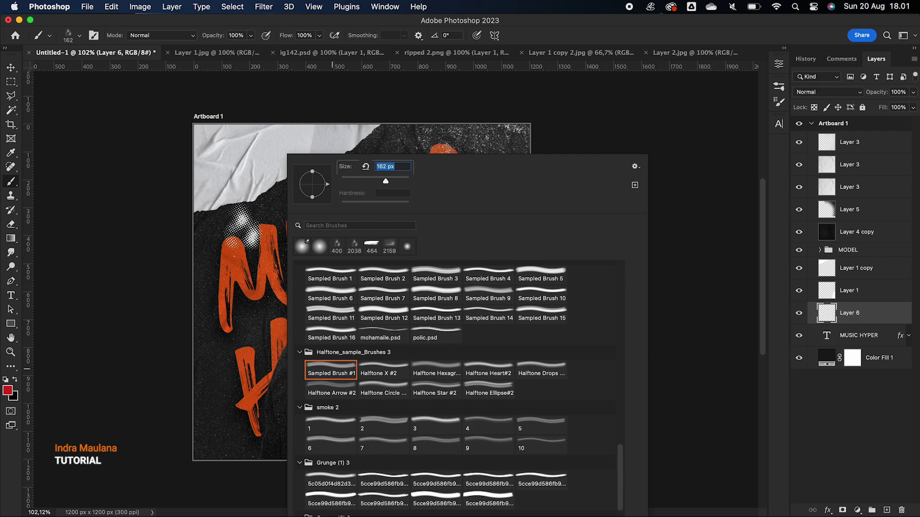
left_click(243, 226)
key("super+z")
left_click(15, 380)
key("bracketright")
key("bracketright")
key("bracketright")
key("bracketright")
key("bracketright")
key("bracketright")
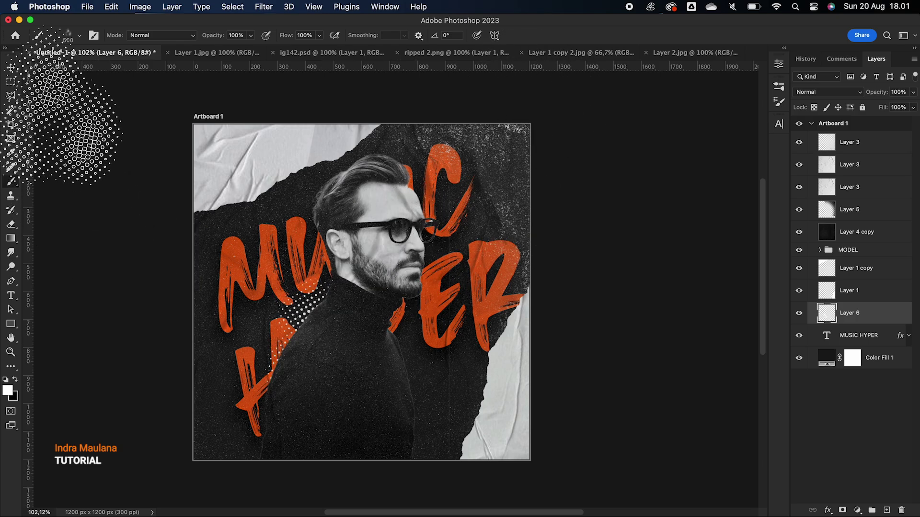
Move the halftone pattern up-left beside the man's neck and rotate it
left_click(12, 68)
left_click_drag(330, 320, 313, 288)
key("super+t")
left_click_drag(393, 255, 440, 265)
key("Return")
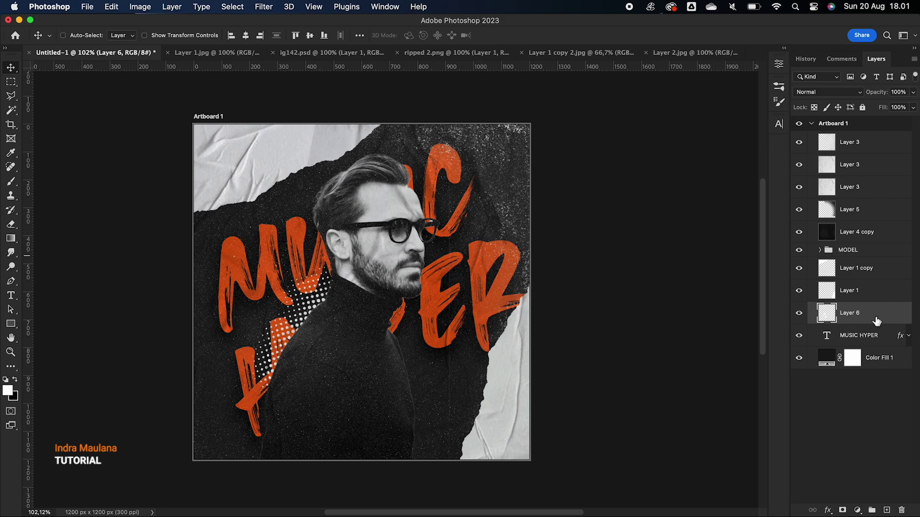
Duplicate the halftone layer, shrink the copy to about 85%, and place it top-right
left_click_drag(876, 321, 886, 511)
left_click_drag(297, 328, 498, 142)
key("super+t")
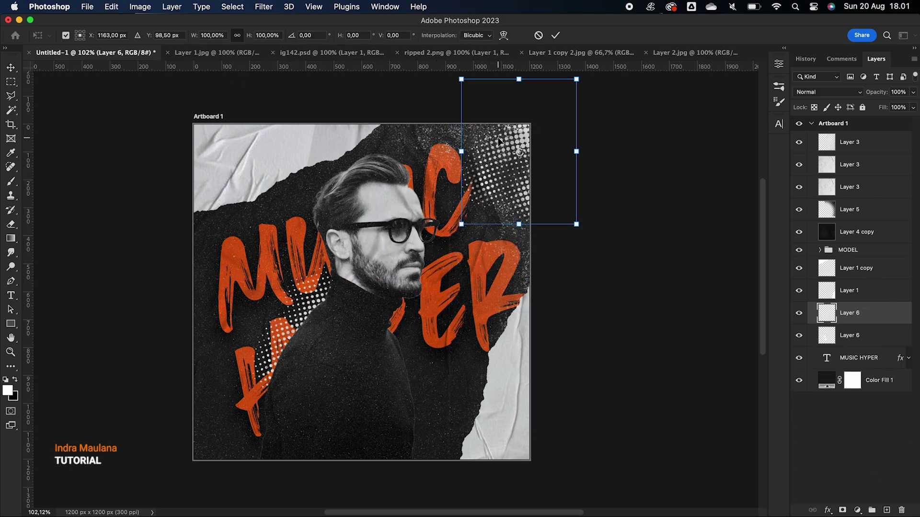
left_click_drag(461, 225, 477, 203)
key("Return")
left_click_drag(516, 144, 503, 161)
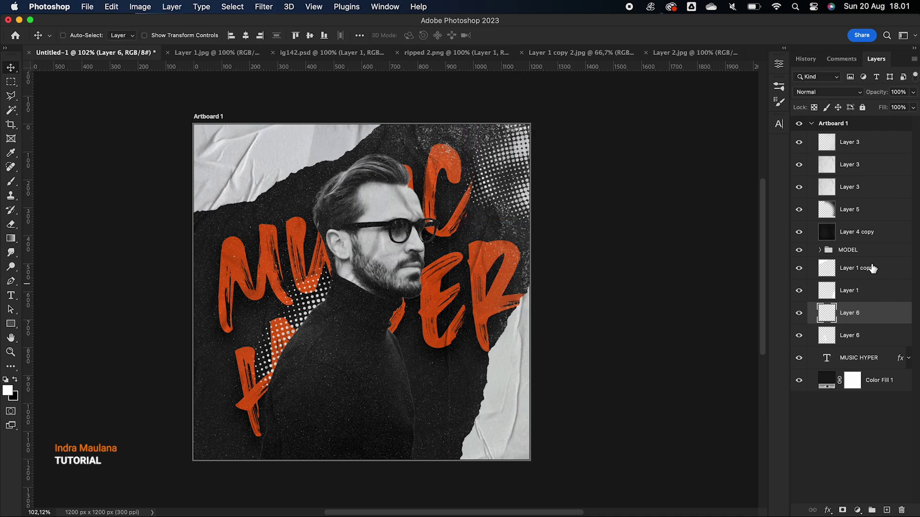
Stamp a black halftone patch on a new Layer 7 above the lower Layer 6
left_click(864, 344)
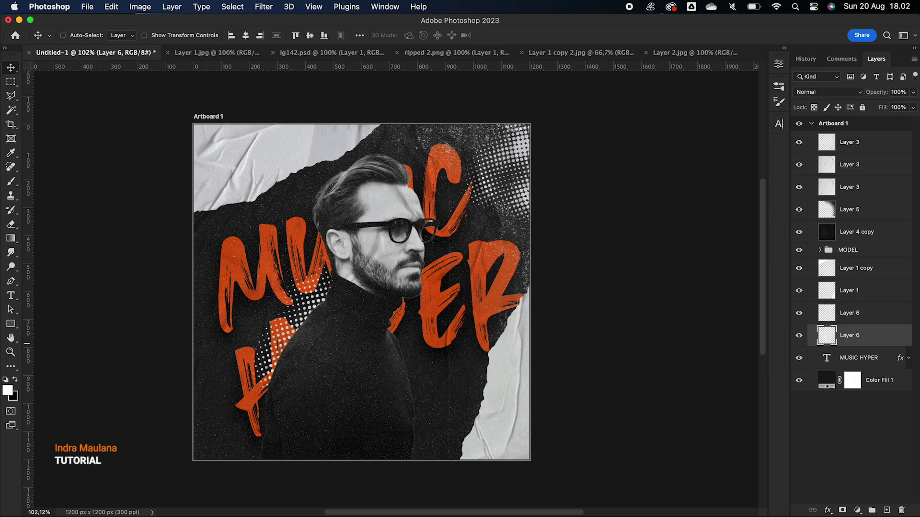
left_click(887, 511)
key("b")
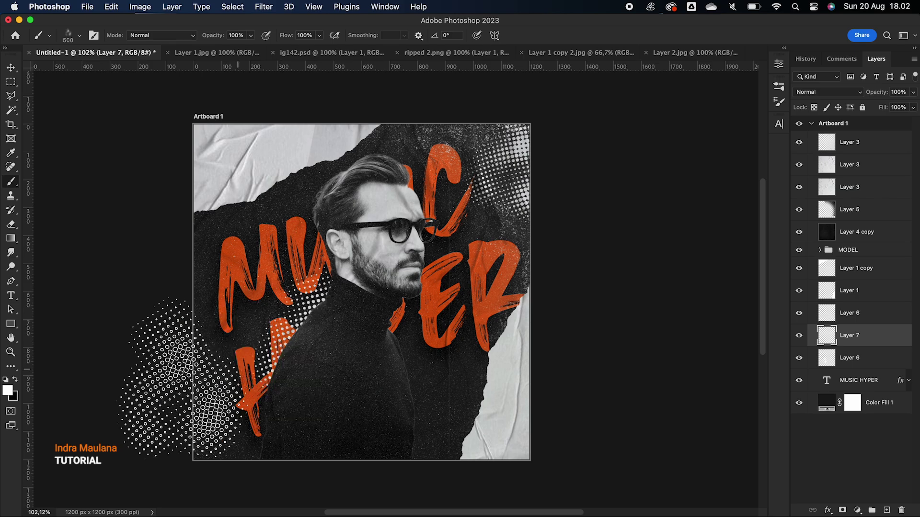
left_click(14, 379)
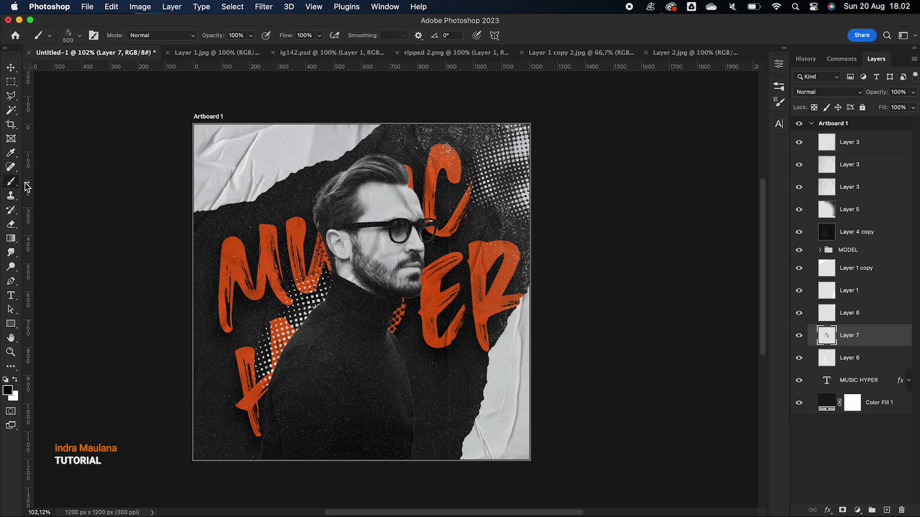
Enlarge the black halftone patch to 180% and position it over the C and ER
left_click(11, 67)
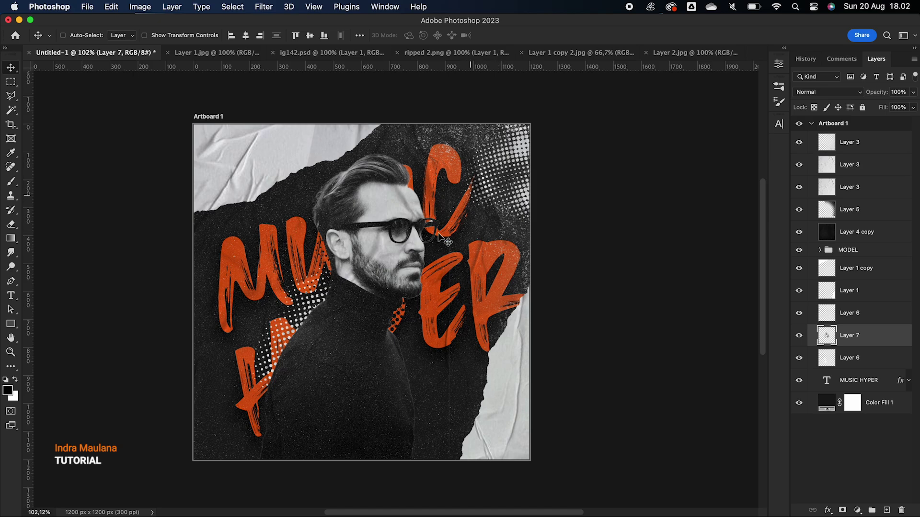
left_click_drag(400, 299, 441, 141)
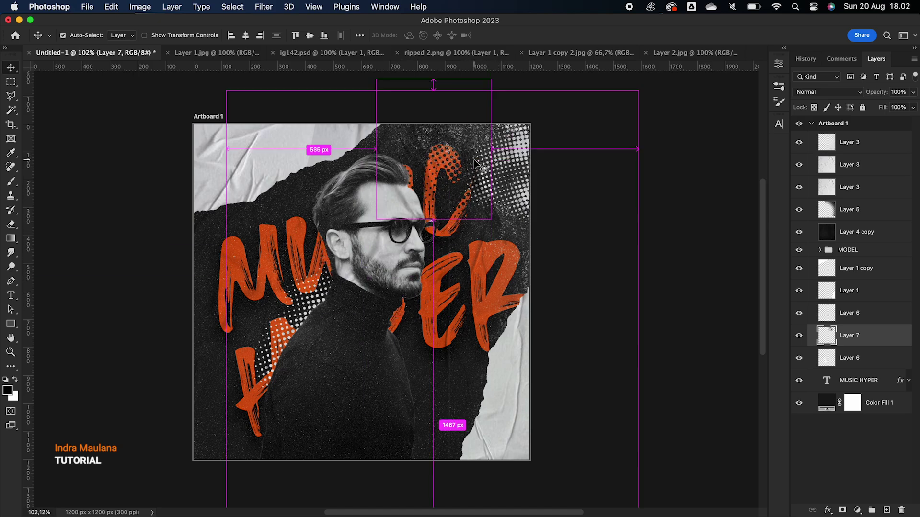
key("super+t")
left_click_drag(379, 223, 282, 327)
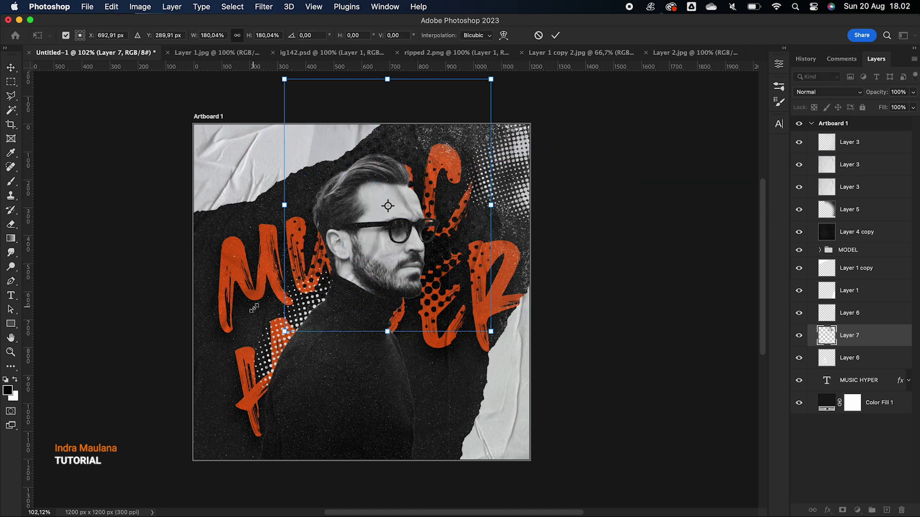
left_click_drag(421, 278, 475, 240)
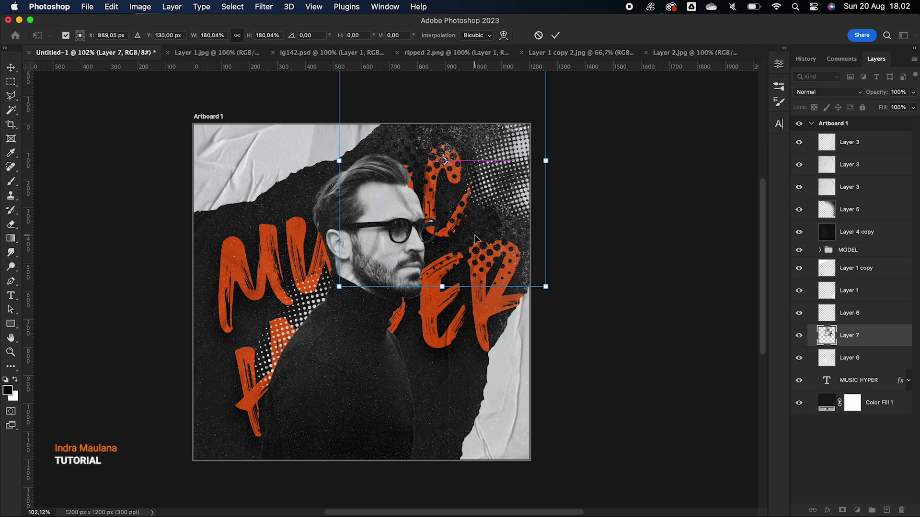
key("Return")
Set Layer 7's blend mode to Darker Color
left_click(823, 92)
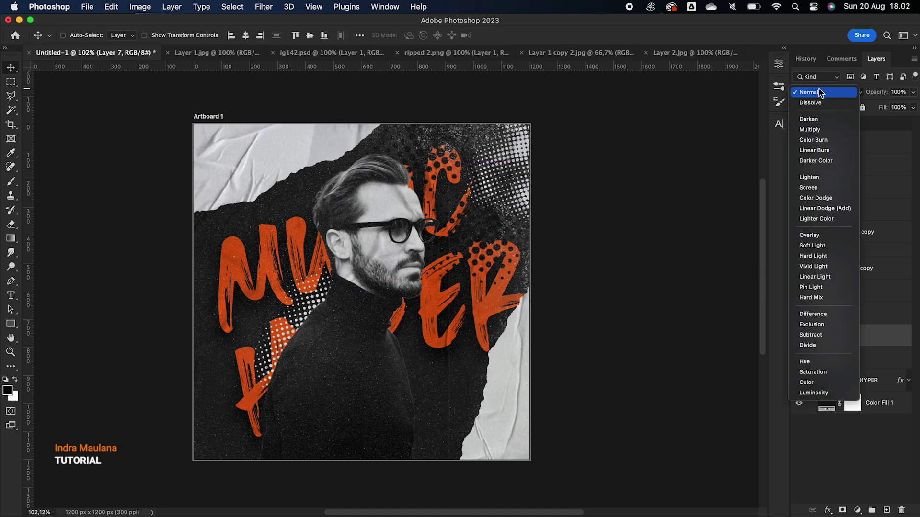
left_click(819, 162)
scroll(459, 202, "down", 2)
scroll(459, 204, "up", 2)
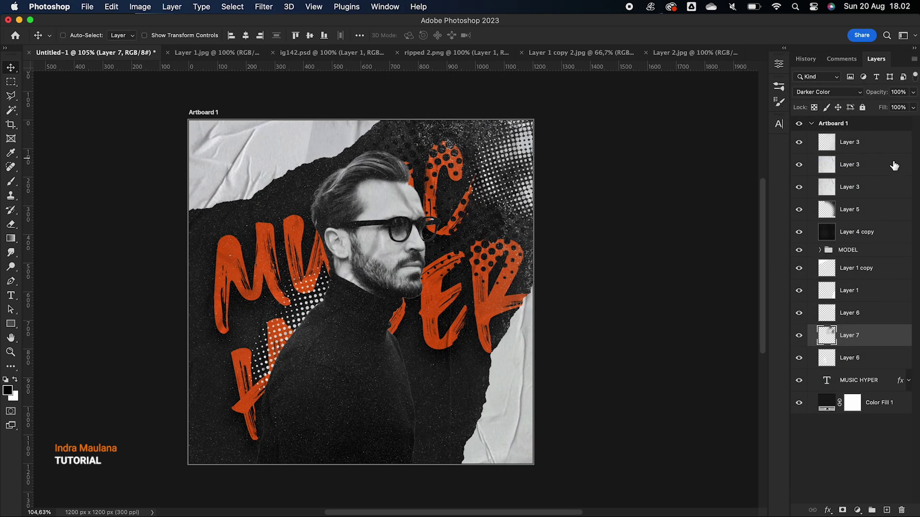
Create a new layer group above Layer 3 and name it 'Text'
left_click(871, 152)
left_click(872, 510)
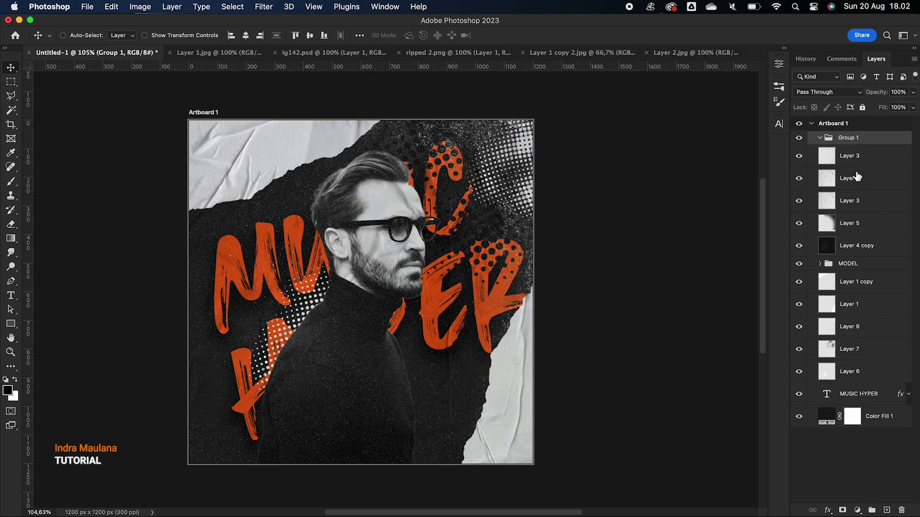
double_click(842, 139)
type("Text")
key("Return")
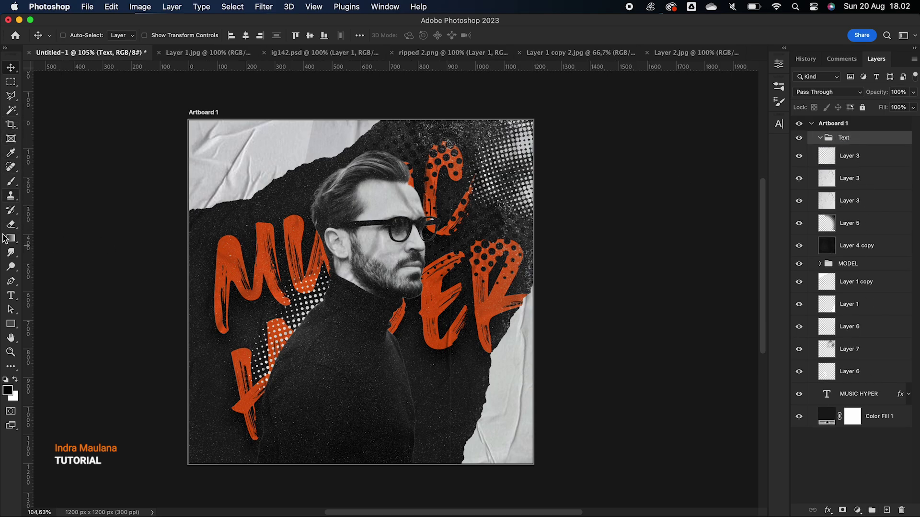
left_click(11, 296)
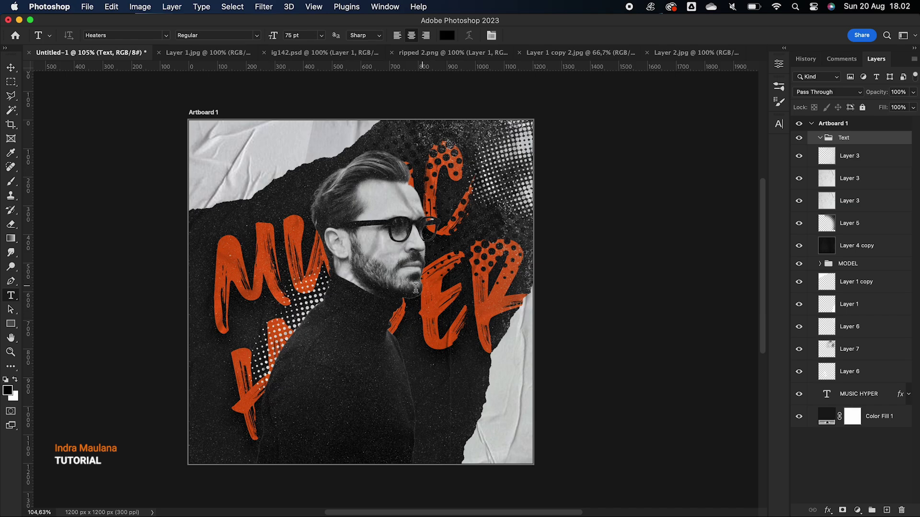
left_click(348, 367)
left_click(512, 38)
left_click(364, 274)
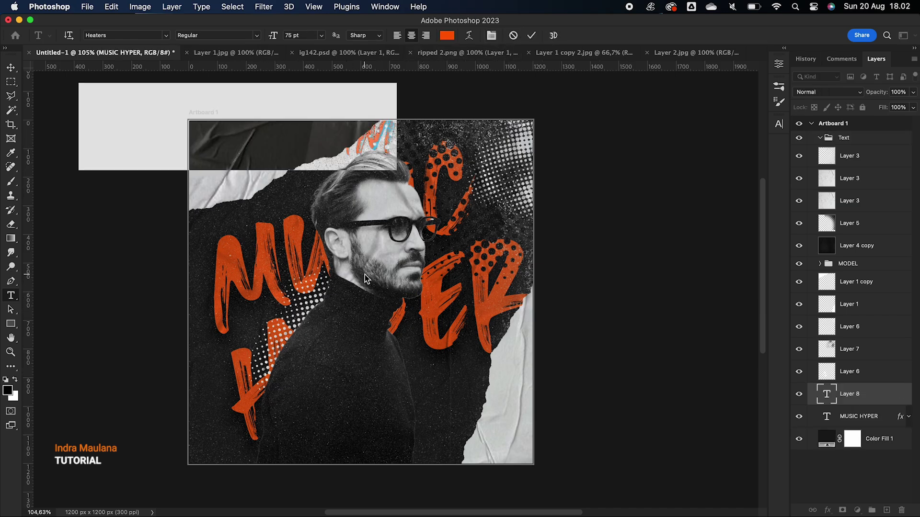
type("FEEL")
key("Return")
type("THE")
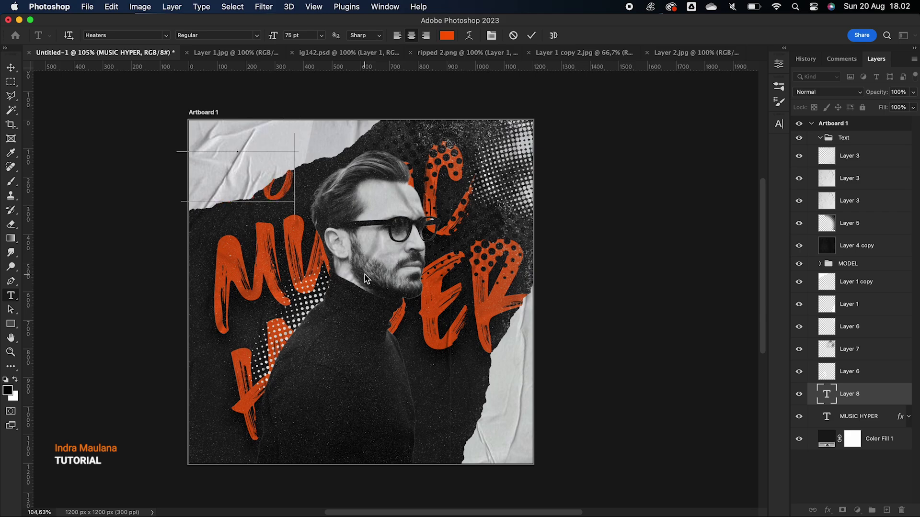
type("N")
left_click(8, 68)
left_click_drag(857, 394, 856, 148)
left_click_drag(261, 185, 381, 407)
double_click(835, 155)
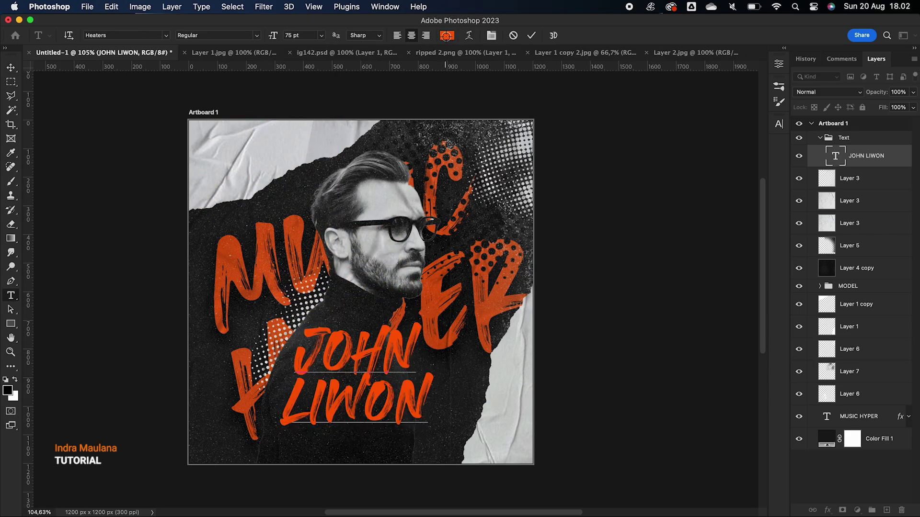
left_click(446, 35)
type("ffffff")
left_click(877, 61)
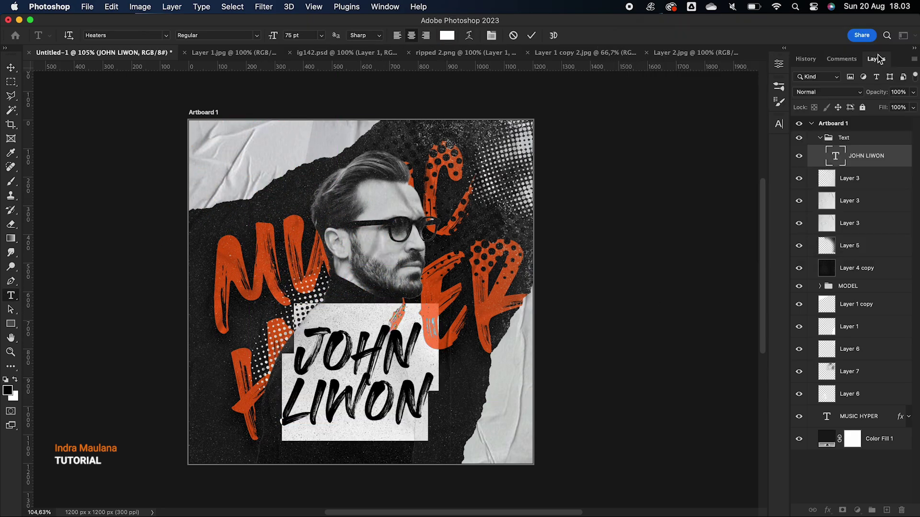
left_click(528, 36)
key("ctrl+t")
left_click_drag(431, 440, 435, 415)
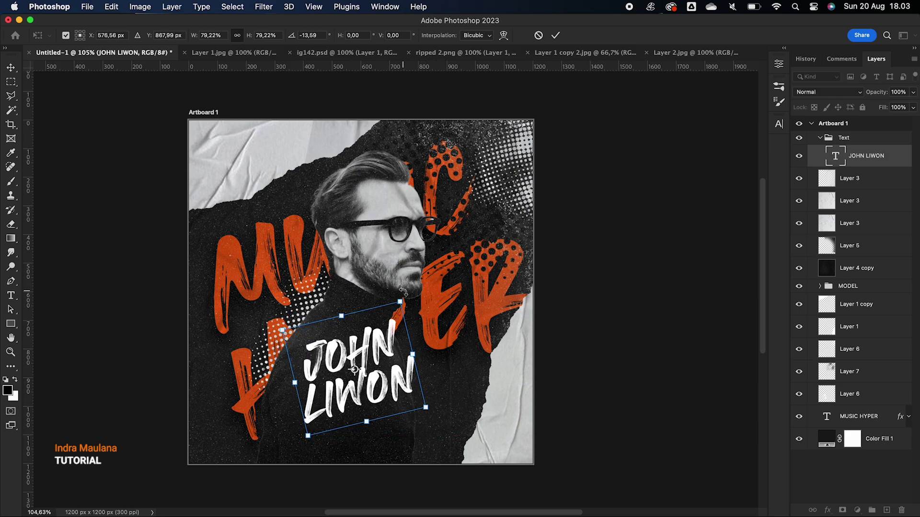
left_click_drag(404, 292, 409, 294)
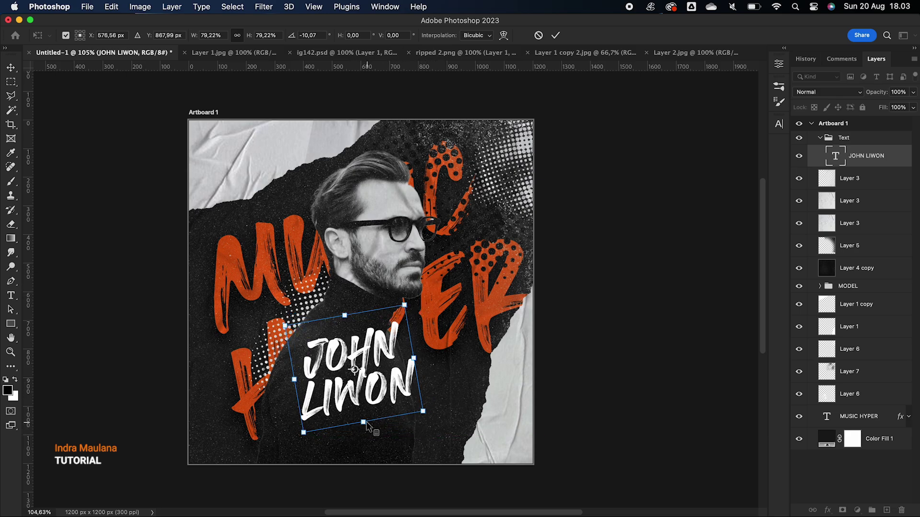
left_click_drag(365, 423, 360, 405)
key("Return")
left_click(857, 510)
left_click(827, 510)
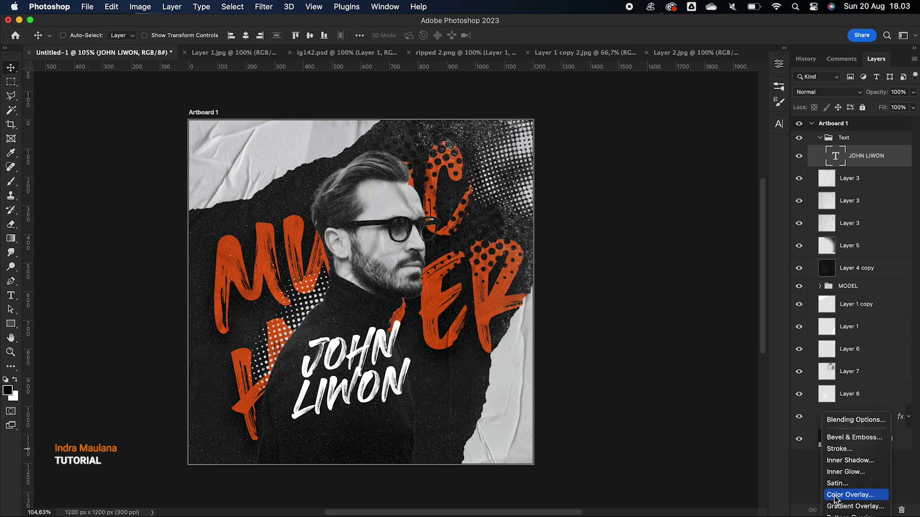
left_click(856, 419)
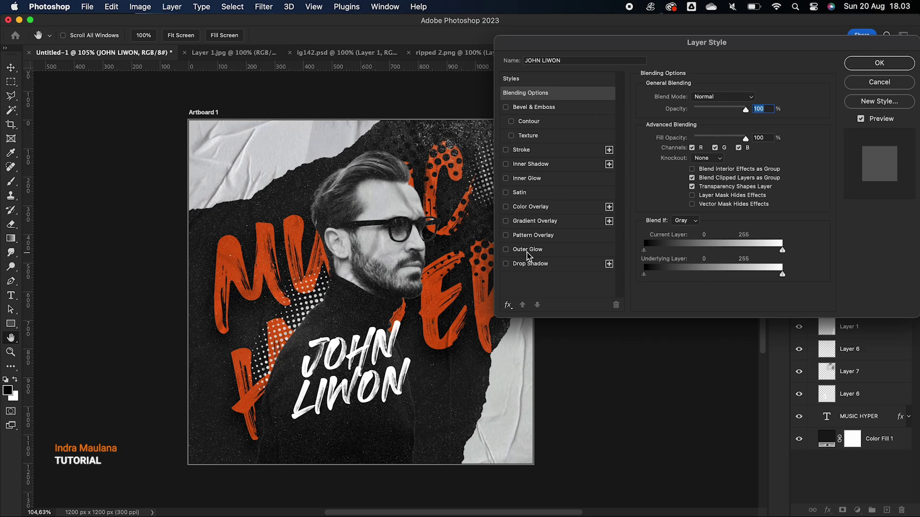
left_click(527, 251)
left_click(879, 63)
On a new layer, paint a white 464 px brush stroke over MUSIC
left_click(887, 510)
key("b")
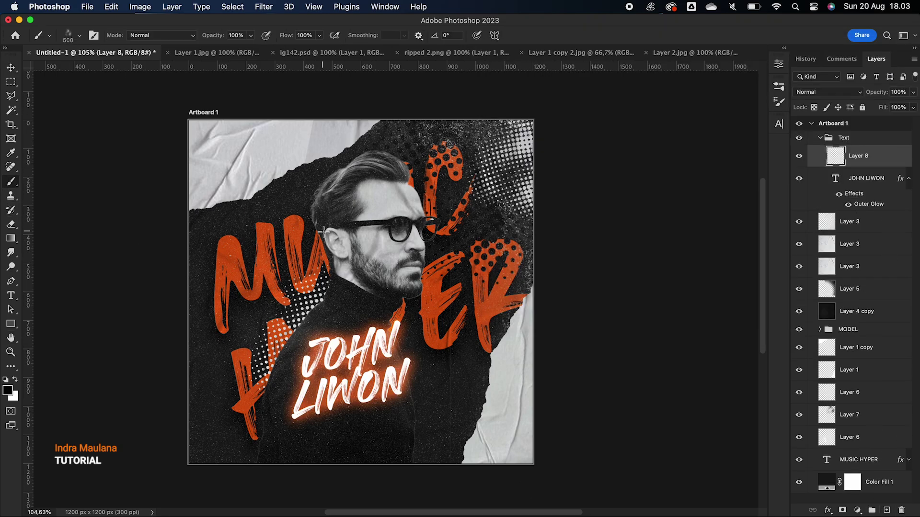
right_click(325, 232)
scroll(485, 380, "down", 8)
left_click(448, 241)
left_click(253, 245)
key("super+z")
left_click(16, 380)
left_click(292, 243)
left_click(293, 244)
left_click(11, 70)
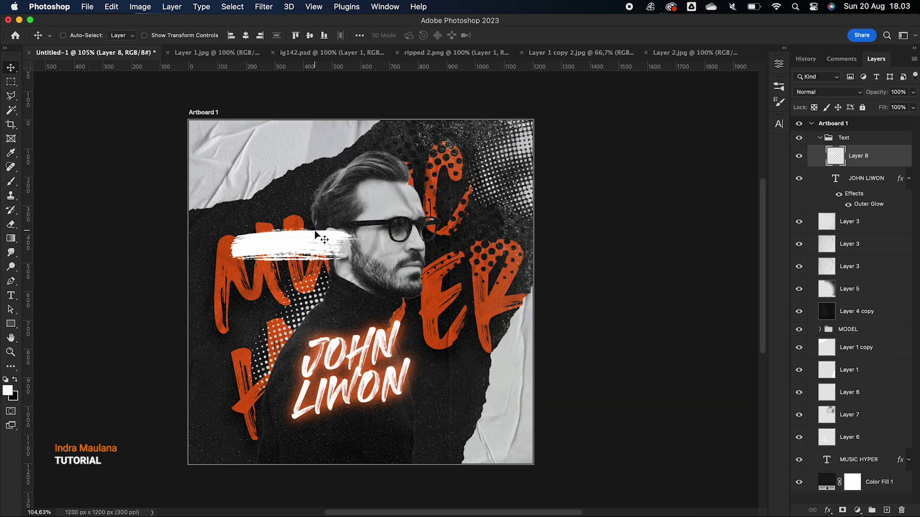
left_click_drag(311, 253, 372, 307)
left_click(898, 185)
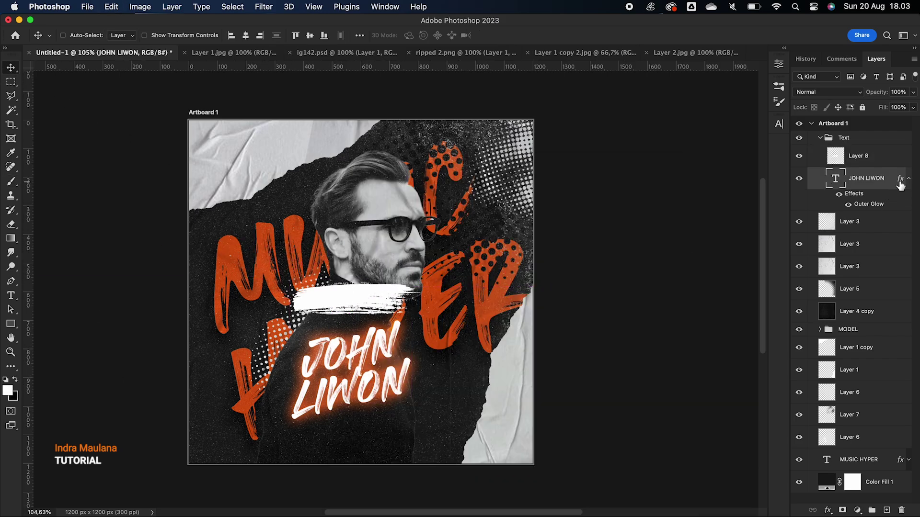
right_click(898, 182)
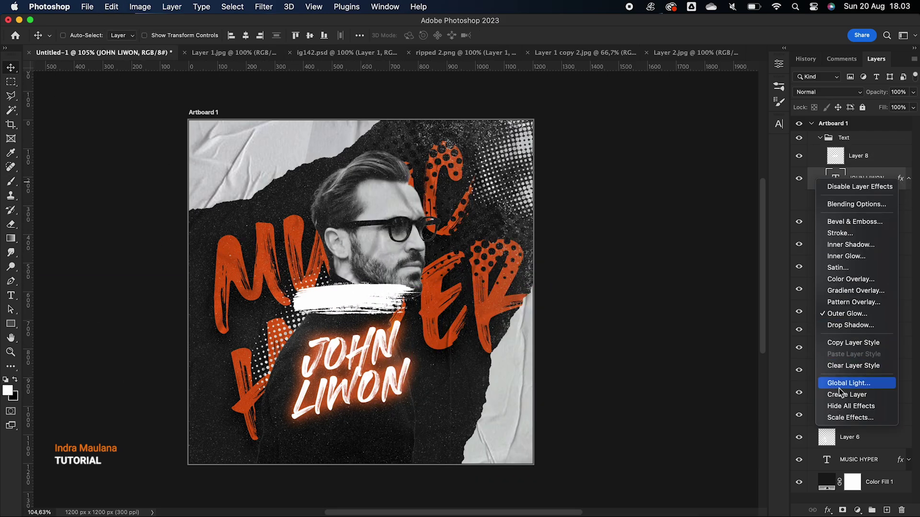
left_click(853, 343)
left_click(859, 156)
right_click(860, 156)
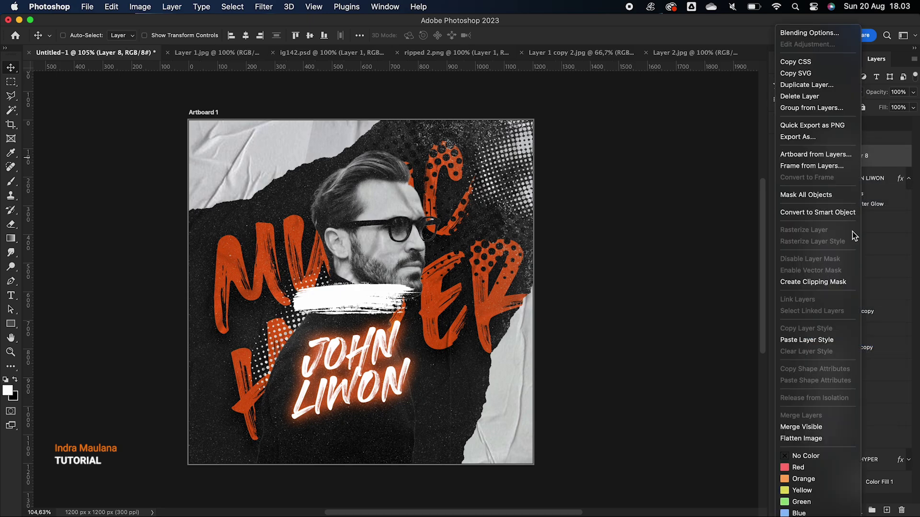
left_click(796, 340)
key("ctrl+t")
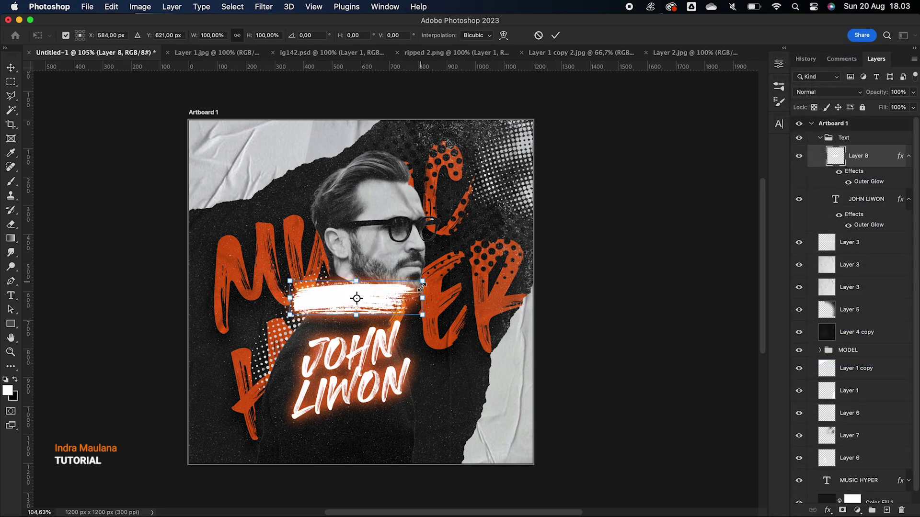
left_click_drag(422, 298, 467, 291)
mouse_move(445, 260)
left_mouse_down()
mouse_move(411, 274)
mouse_move(379, 311)
mouse_move(404, 292)
left_mouse_up()
key("Return")
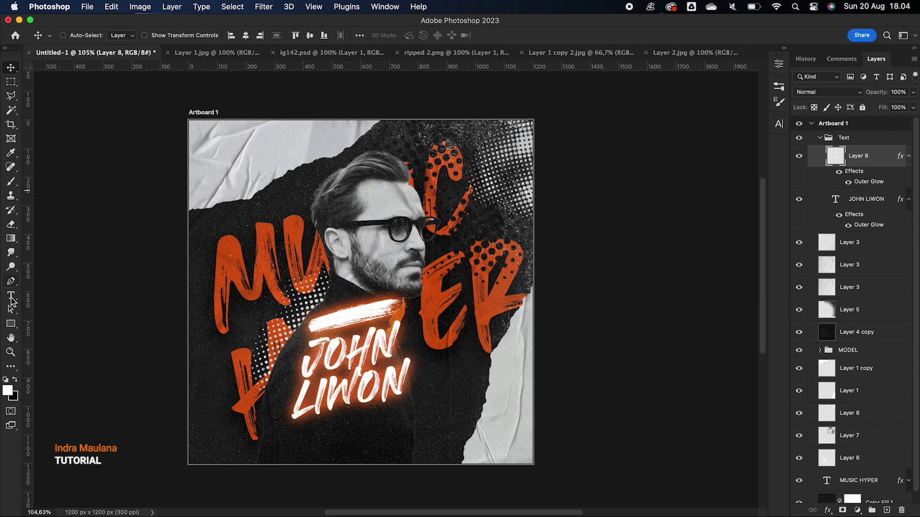
Add 'PRESENT BY' text in Montserrat Bold at 8 pt
left_click(11, 297)
left_click(222, 149)
type("PRESENT BY")
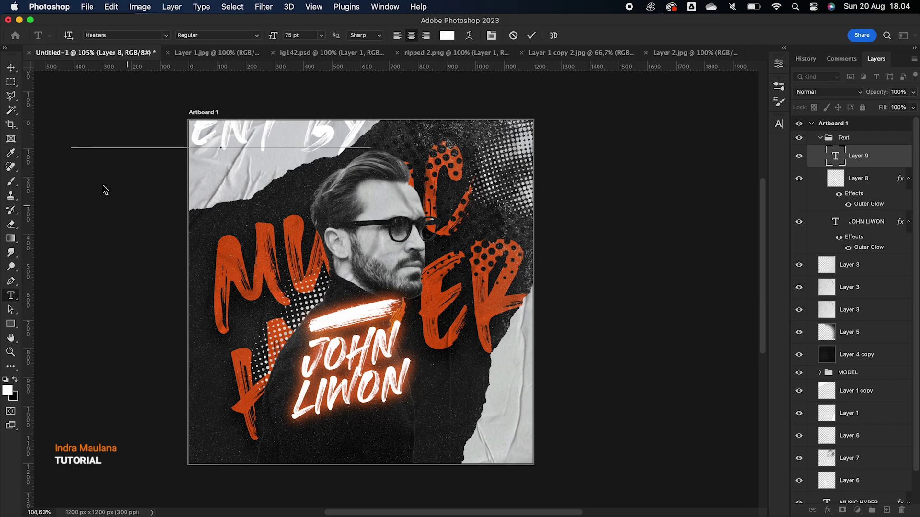
key("ctrl+a")
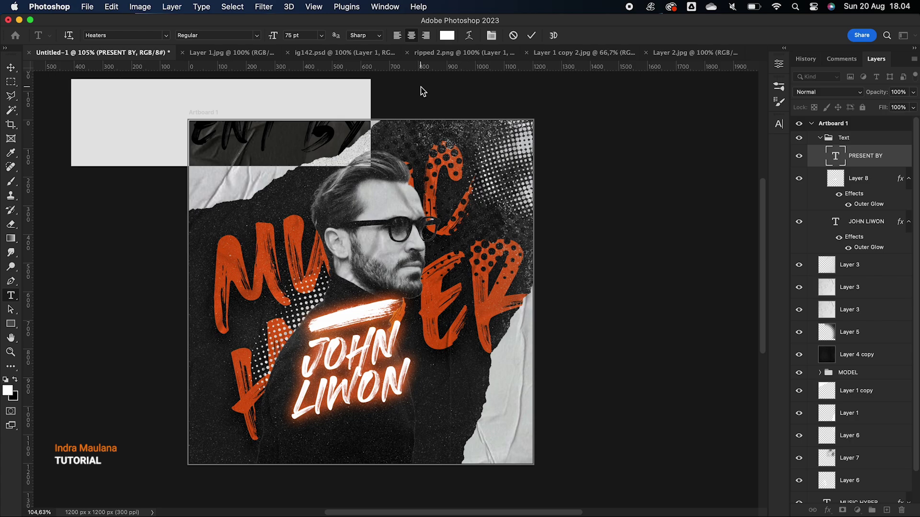
left_click(107, 36)
type("gotham")
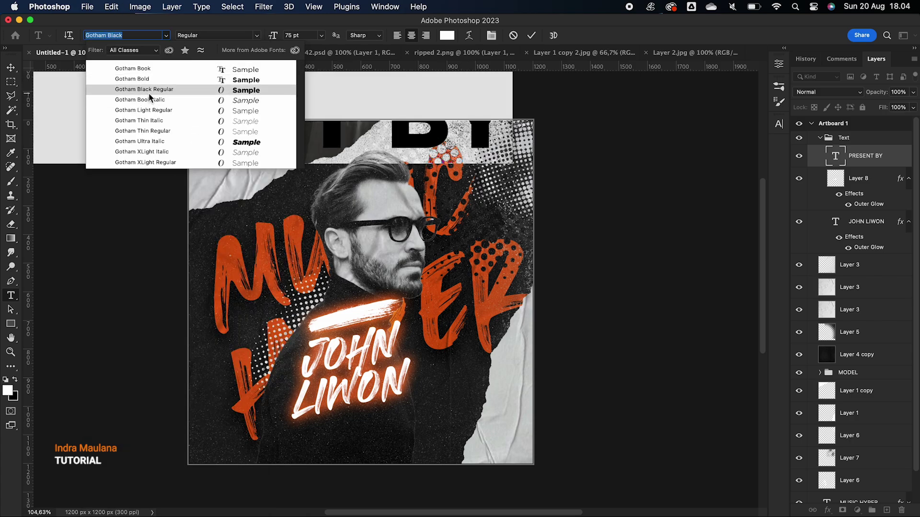
key("Return")
left_click_drag(273, 36, 236, 39)
left_click(165, 35)
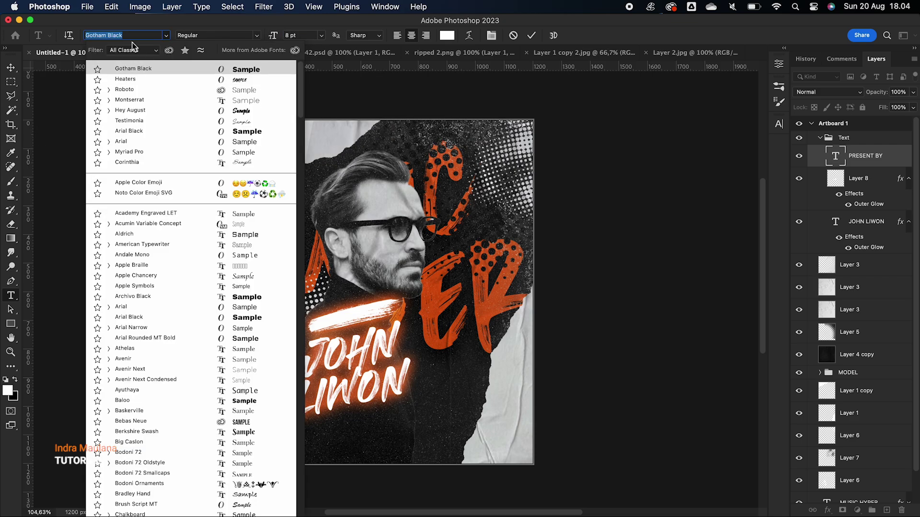
type("mon")
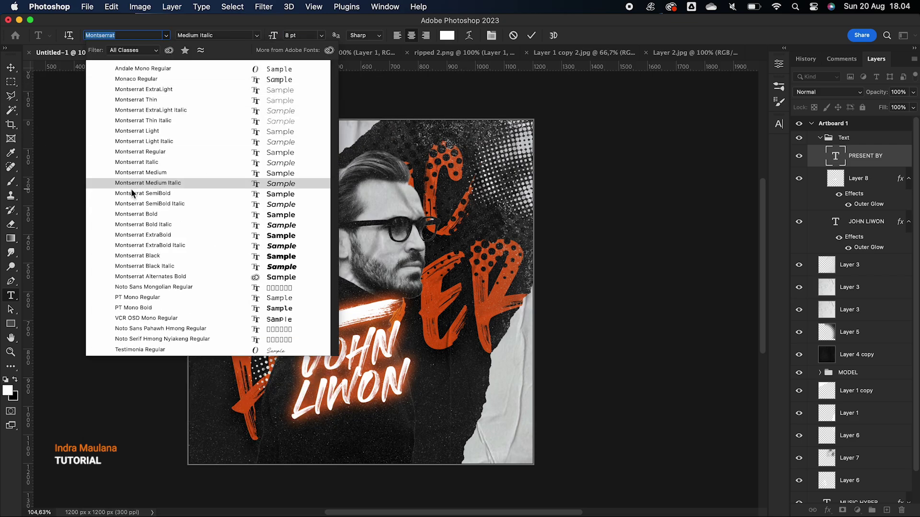
left_click(146, 215)
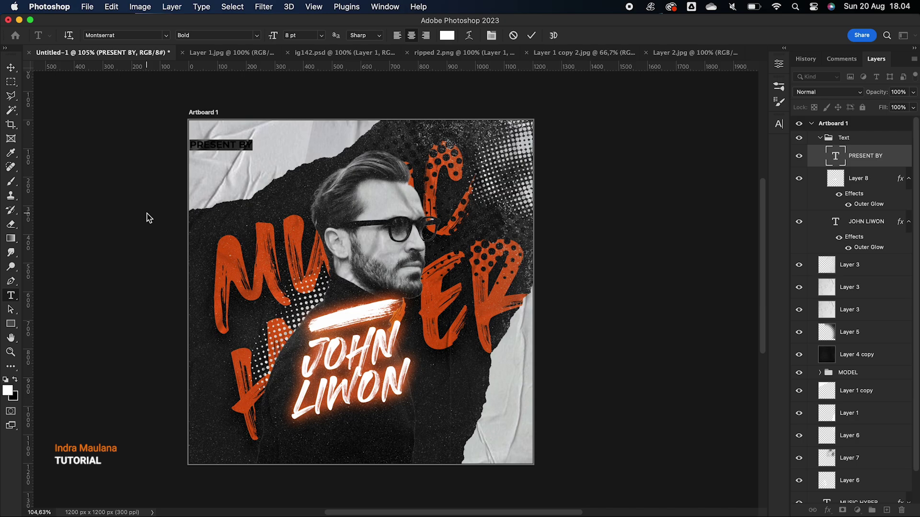
left_click(12, 66)
left_click_drag(226, 154, 369, 324)
scroll(369, 324, "up", 2)
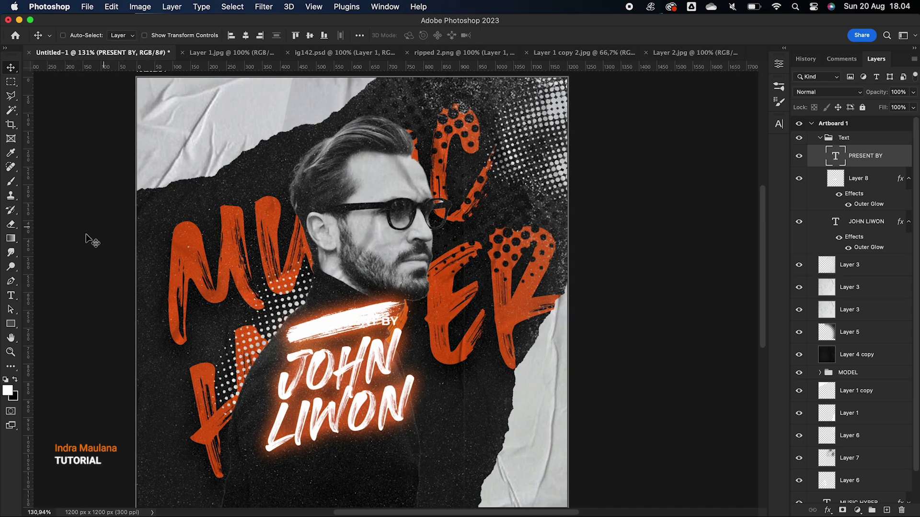
double_click(835, 156)
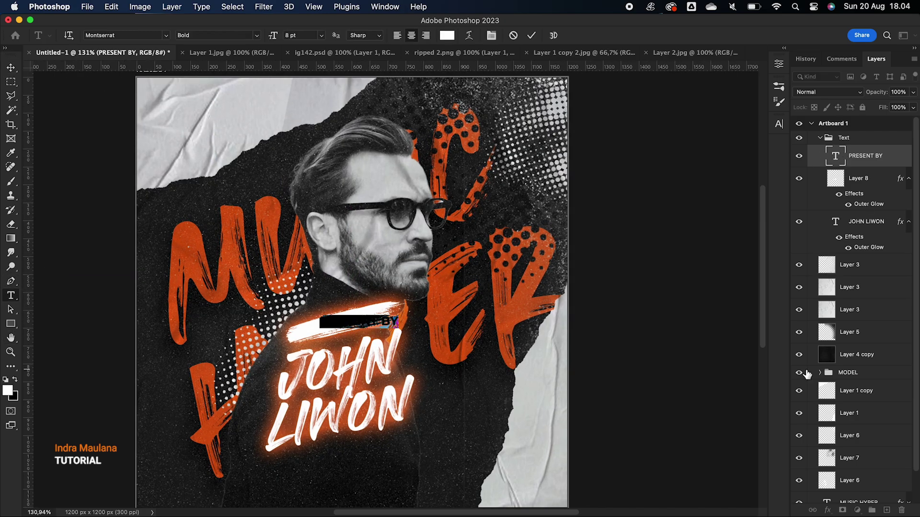
double_click(894, 156)
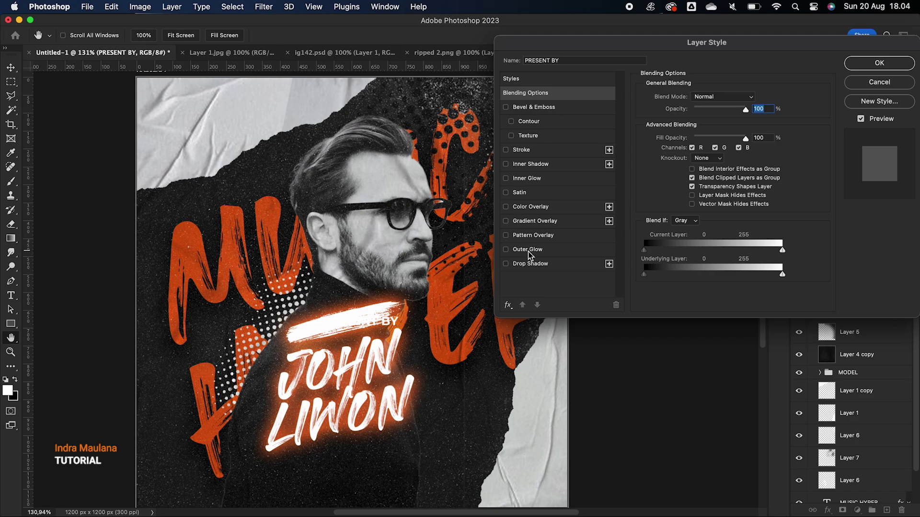
left_click(531, 207)
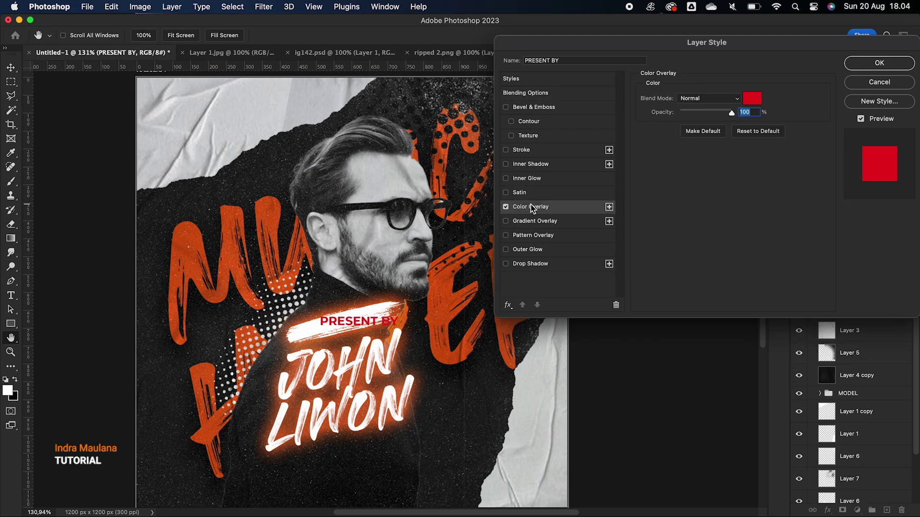
left_click(857, 83)
double_click(847, 161)
left_click(880, 82)
Colour PRESENT BY a bright, fully saturated orange sampled from the poster
double_click(838, 159)
left_click(447, 35)
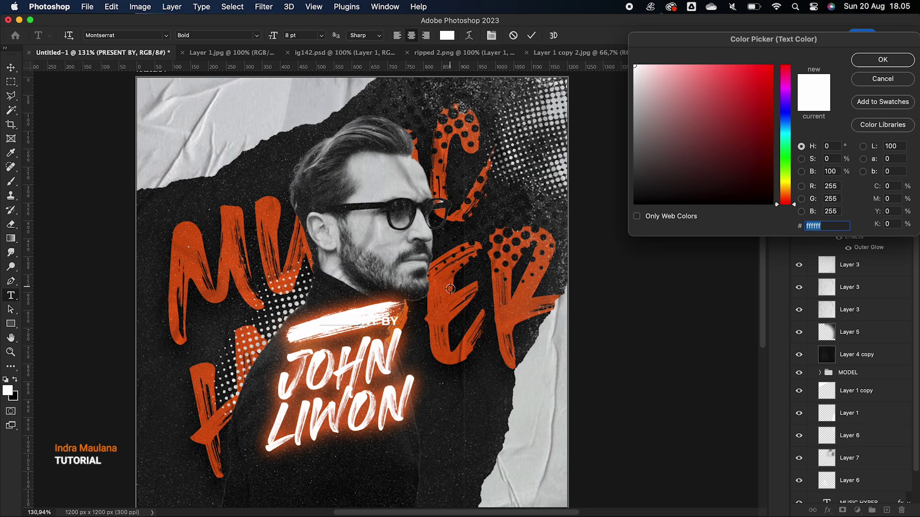
left_click(449, 291)
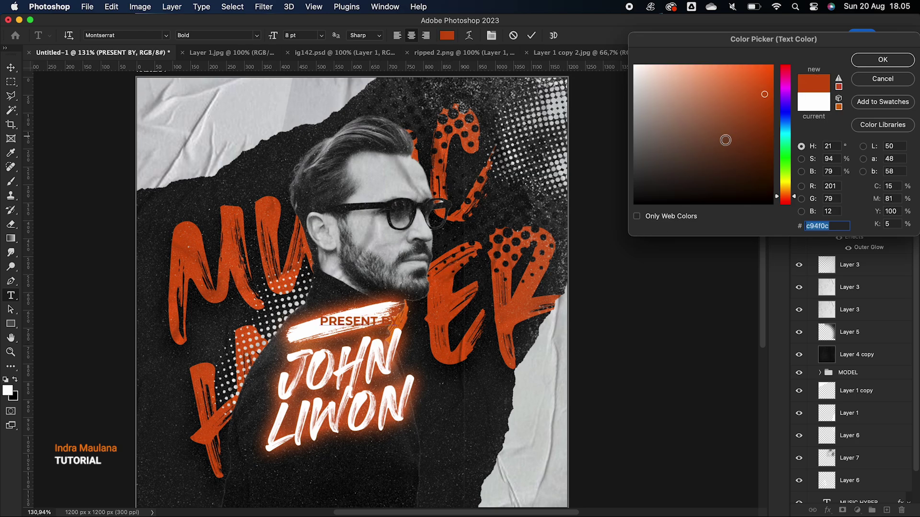
left_click_drag(763, 92, 790, 38)
left_click(910, 61)
key("super+Return")
Tilt and shrink PRESENT BY to fit along the stroke
key("super+t")
left_click_drag(415, 321, 374, 322)
key("Return")
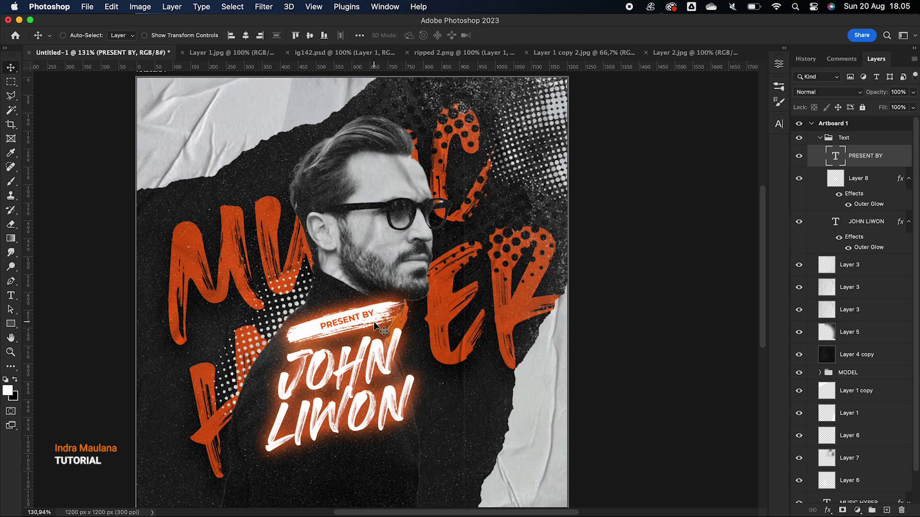
scroll(375, 324, "down", 2)
Move the event details and QR code down-right and enlarge them to about 124%
scroll(375, 322, "left", 2)
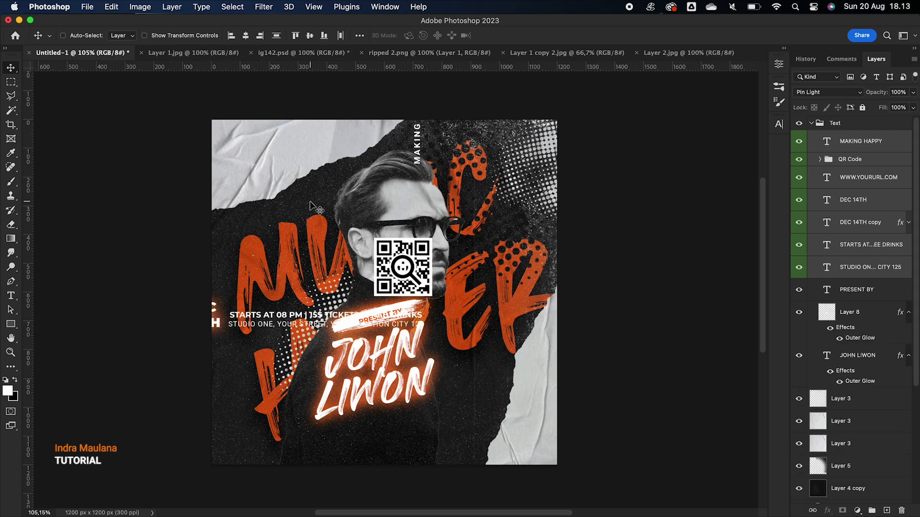
left_click_drag(388, 251, 455, 340)
key("super+t")
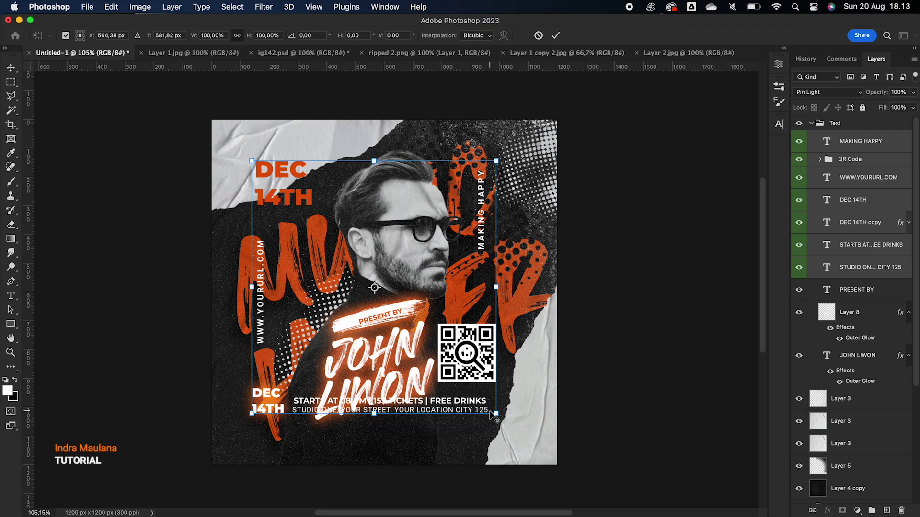
left_click_drag(497, 414, 525, 441)
key("Return")
Nudge the event details slightly down and right, then select the Text group
key("shift+Down")
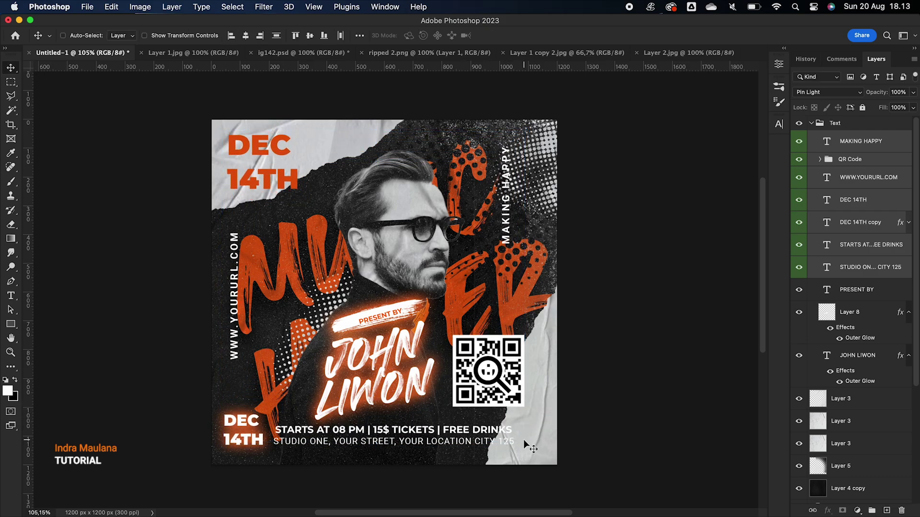
key("shift+Right")
key("shift+Right")
key("shift+Down")
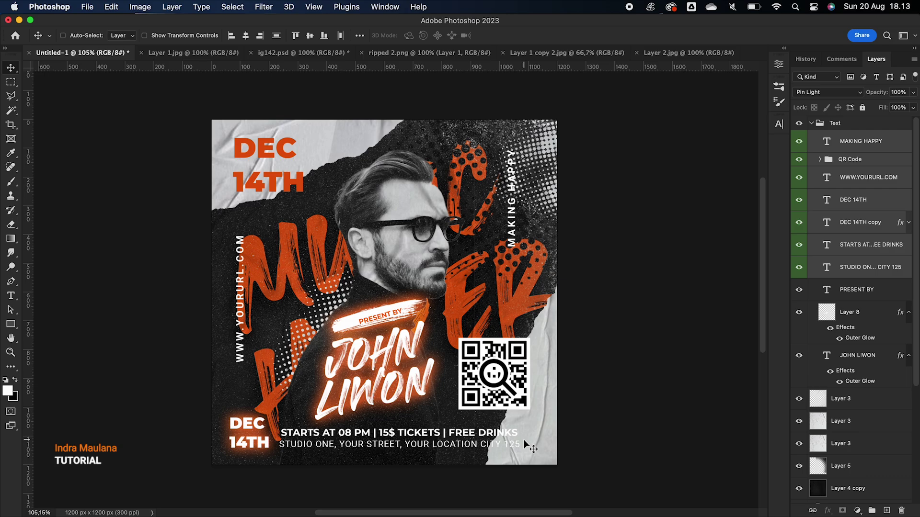
key("super+t")
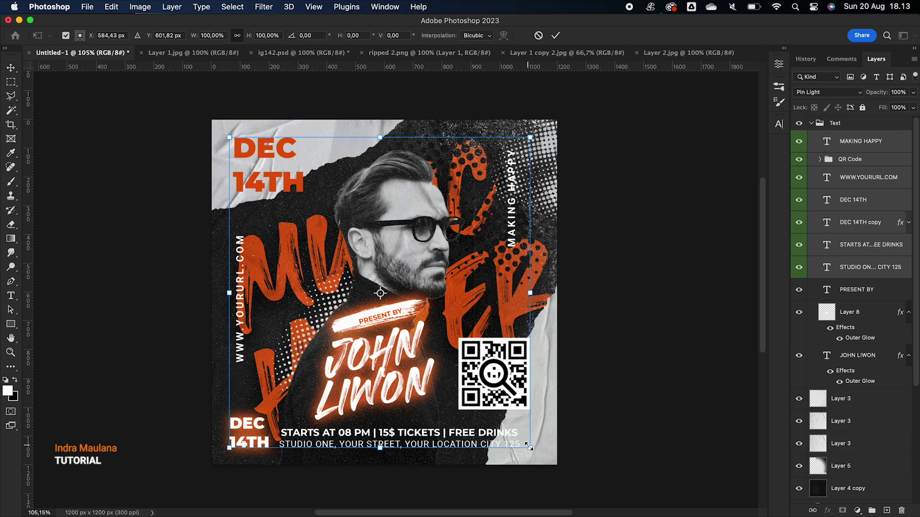
key("Return")
scroll(527, 445, "down", 3)
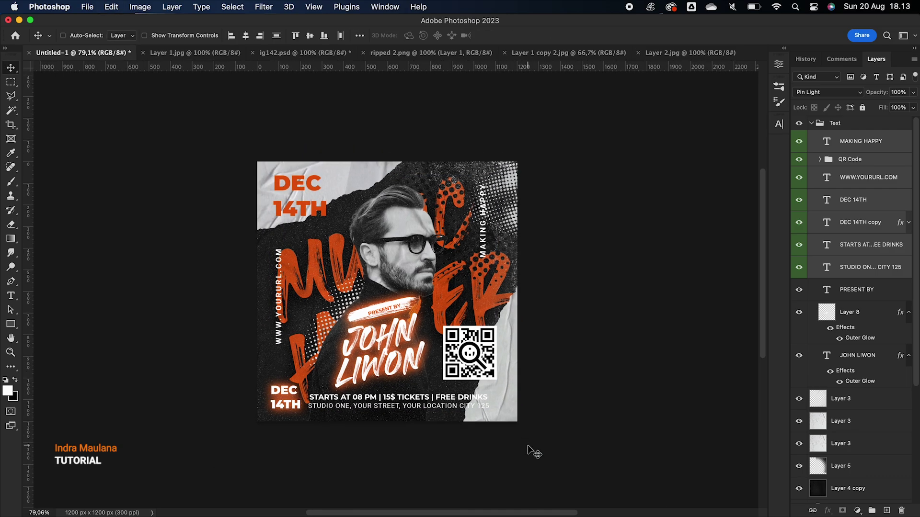
scroll(527, 446, "down", 2)
scroll(737, 260, "right", 2)
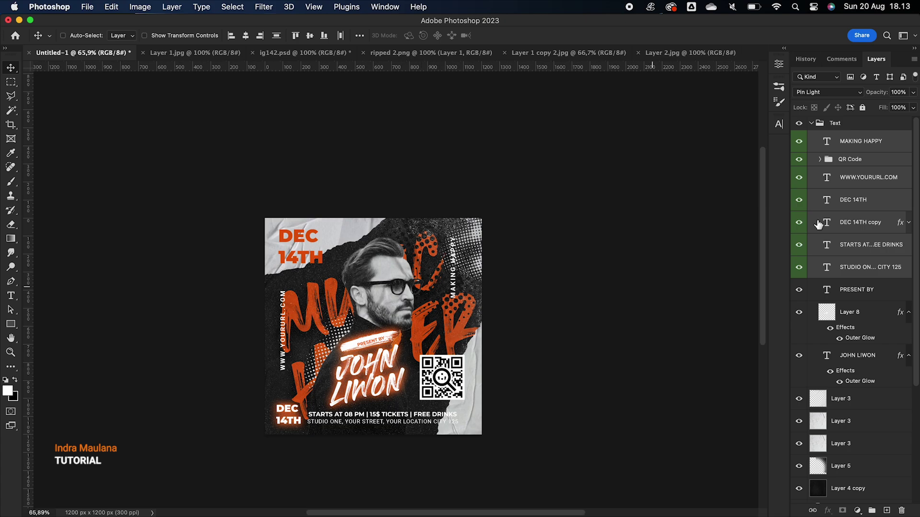
left_click(818, 128)
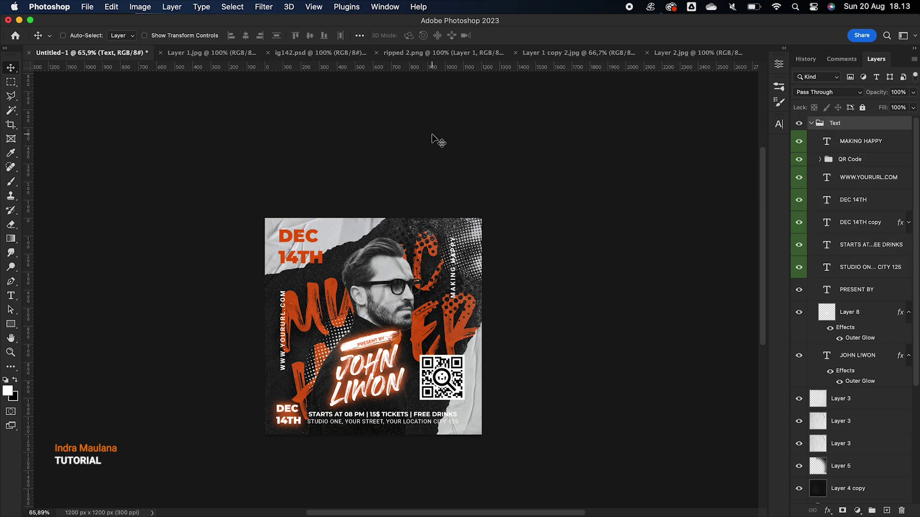